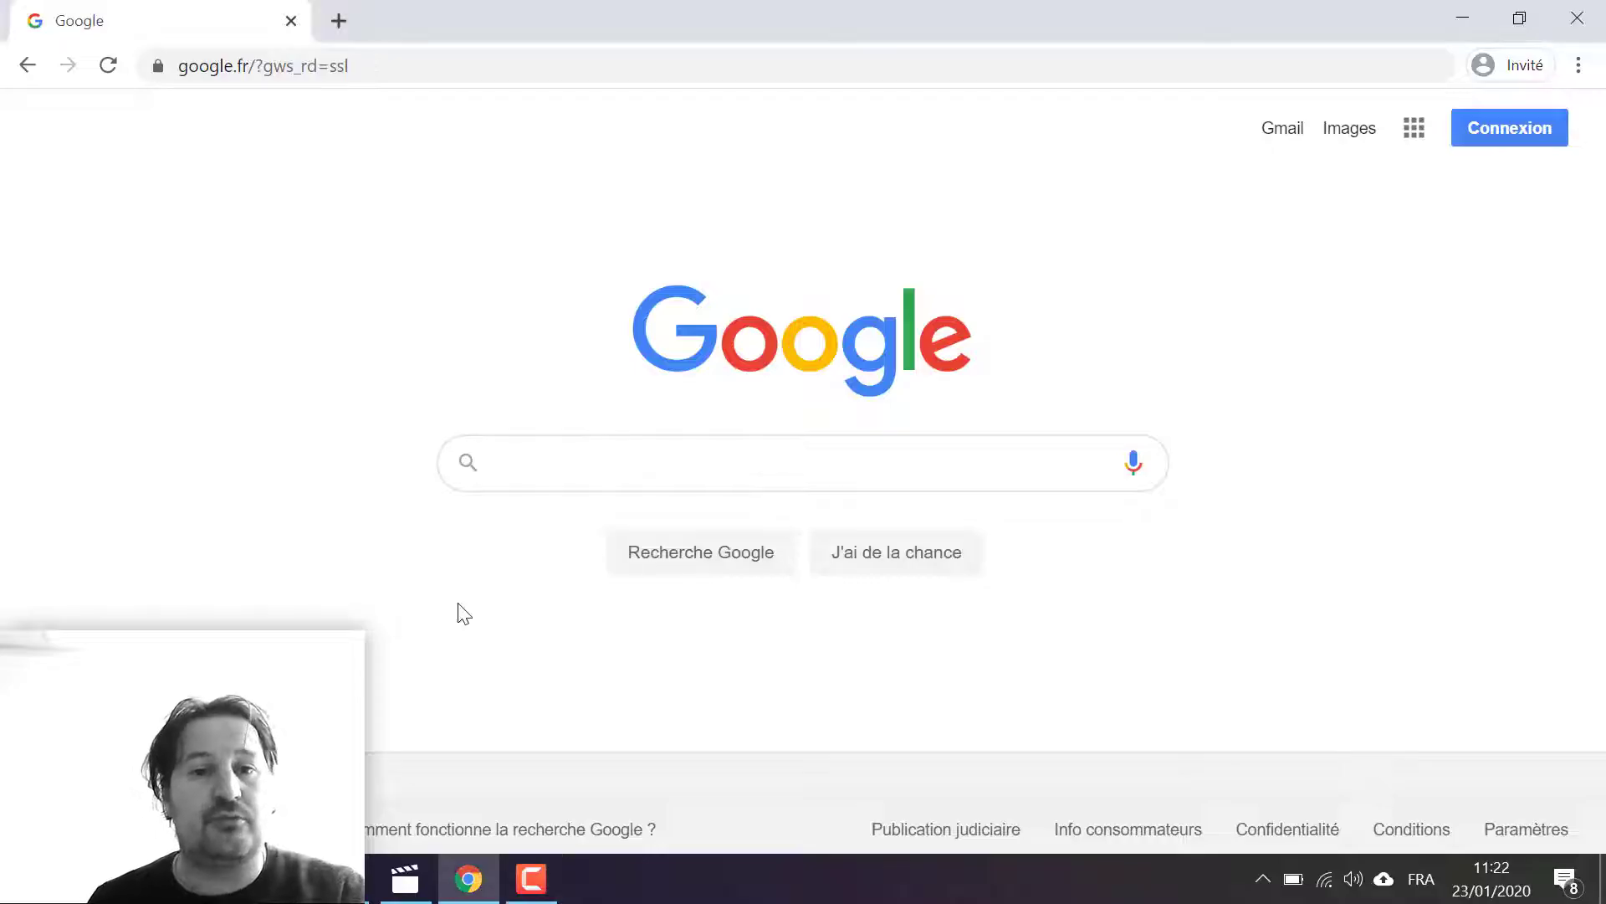
Step: Search Google for "chorus pro", open the official Chorus Pro portal and accept its cookies
click(530, 482)
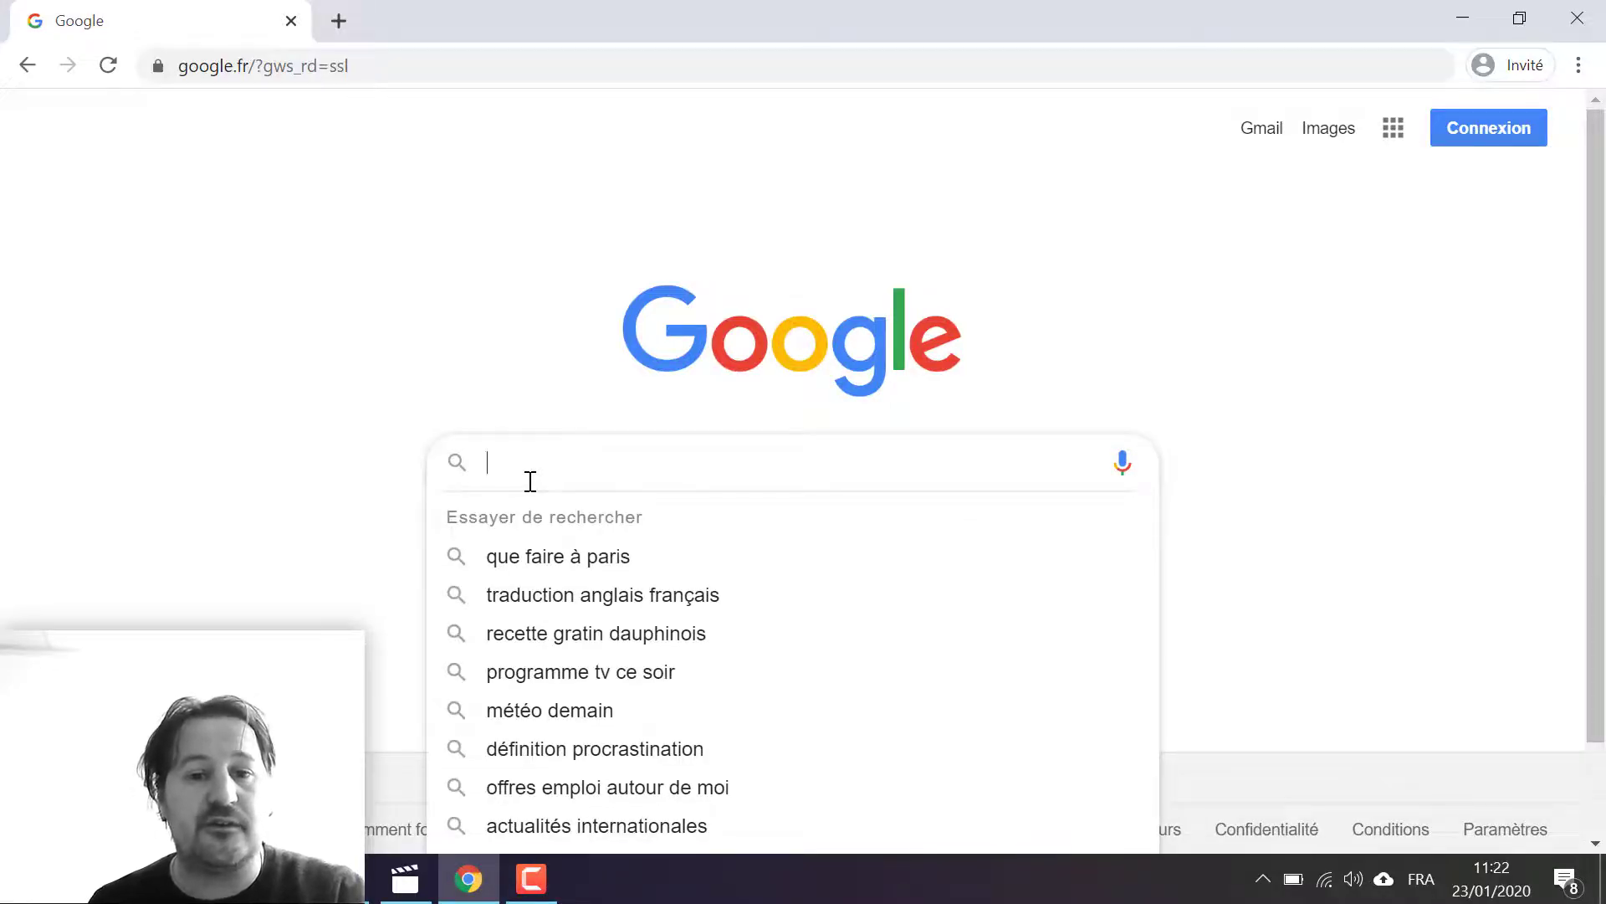
text(chorus)
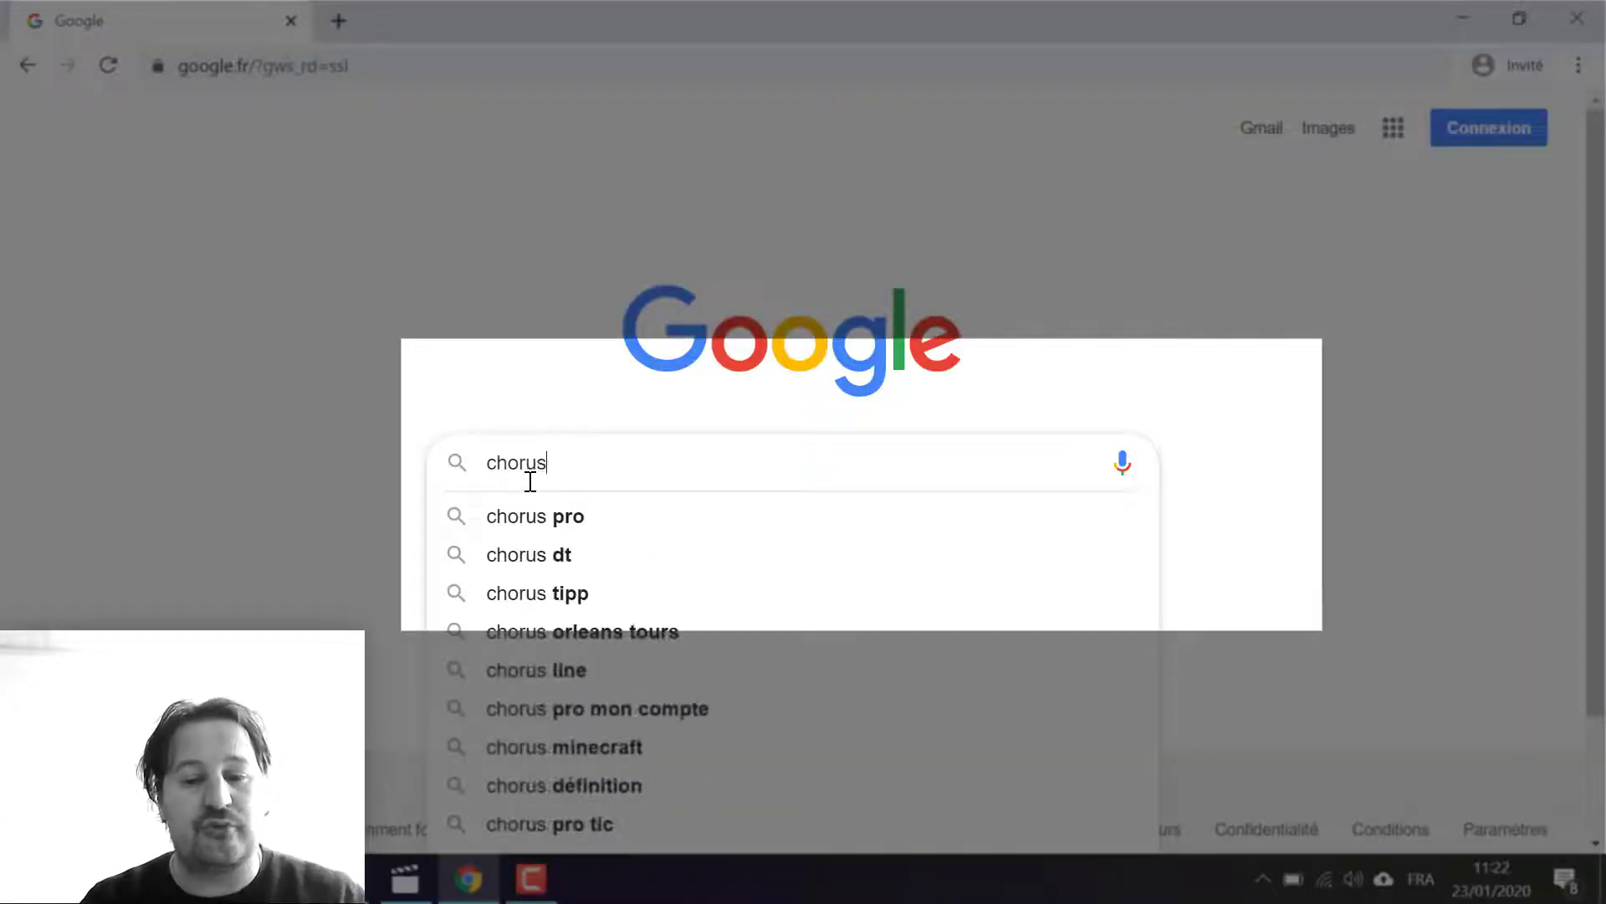
text( pro)
key(Return)
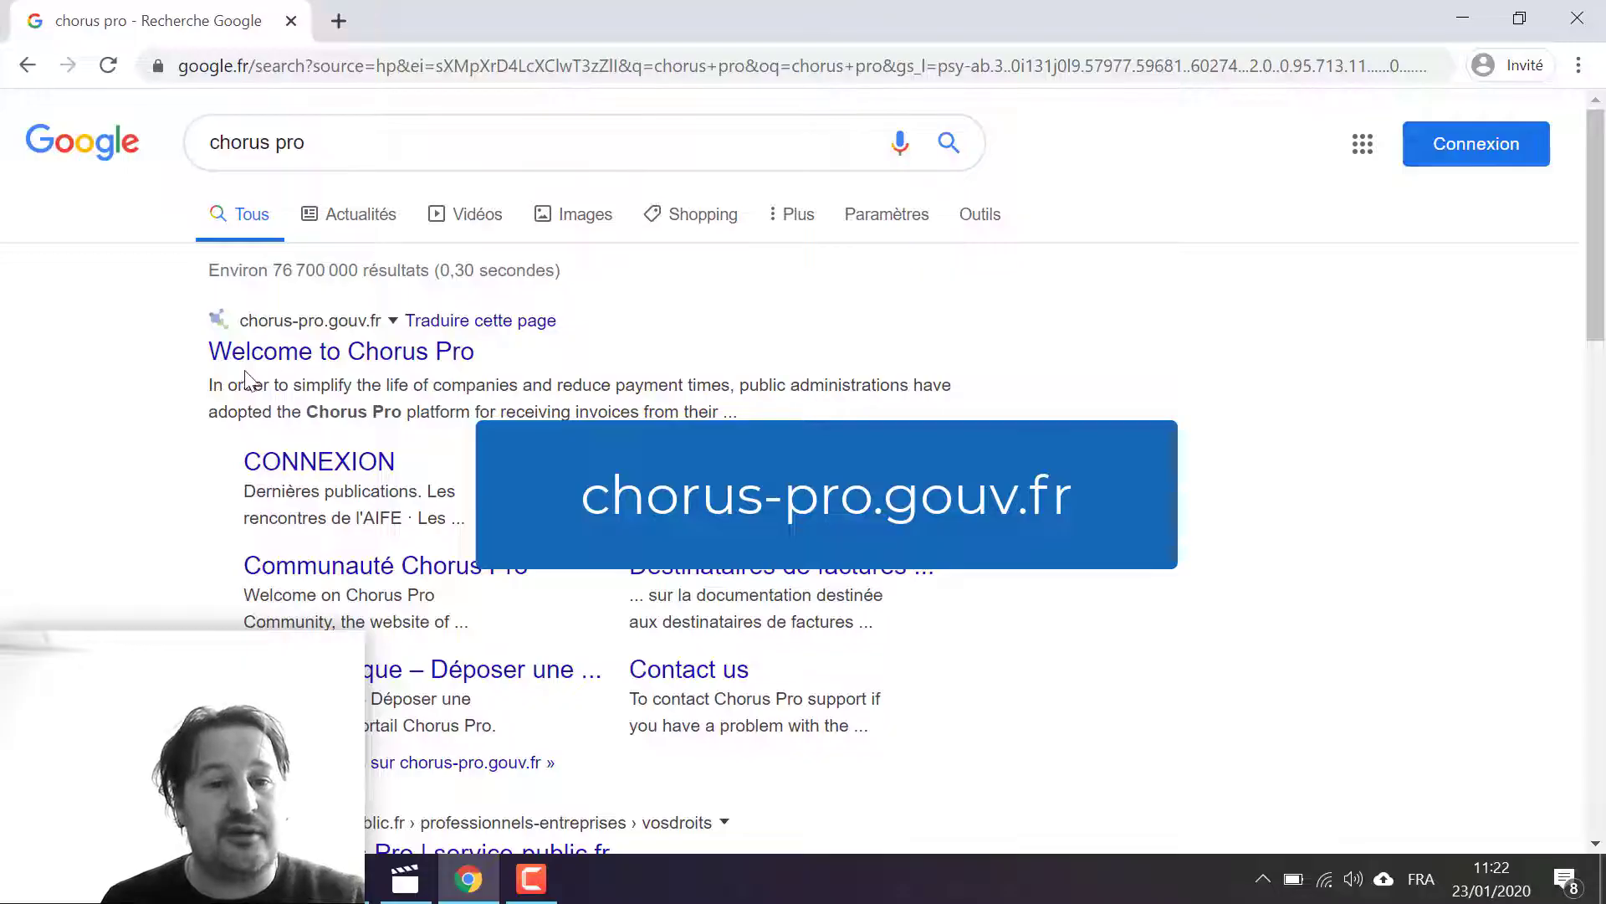
click(281, 360)
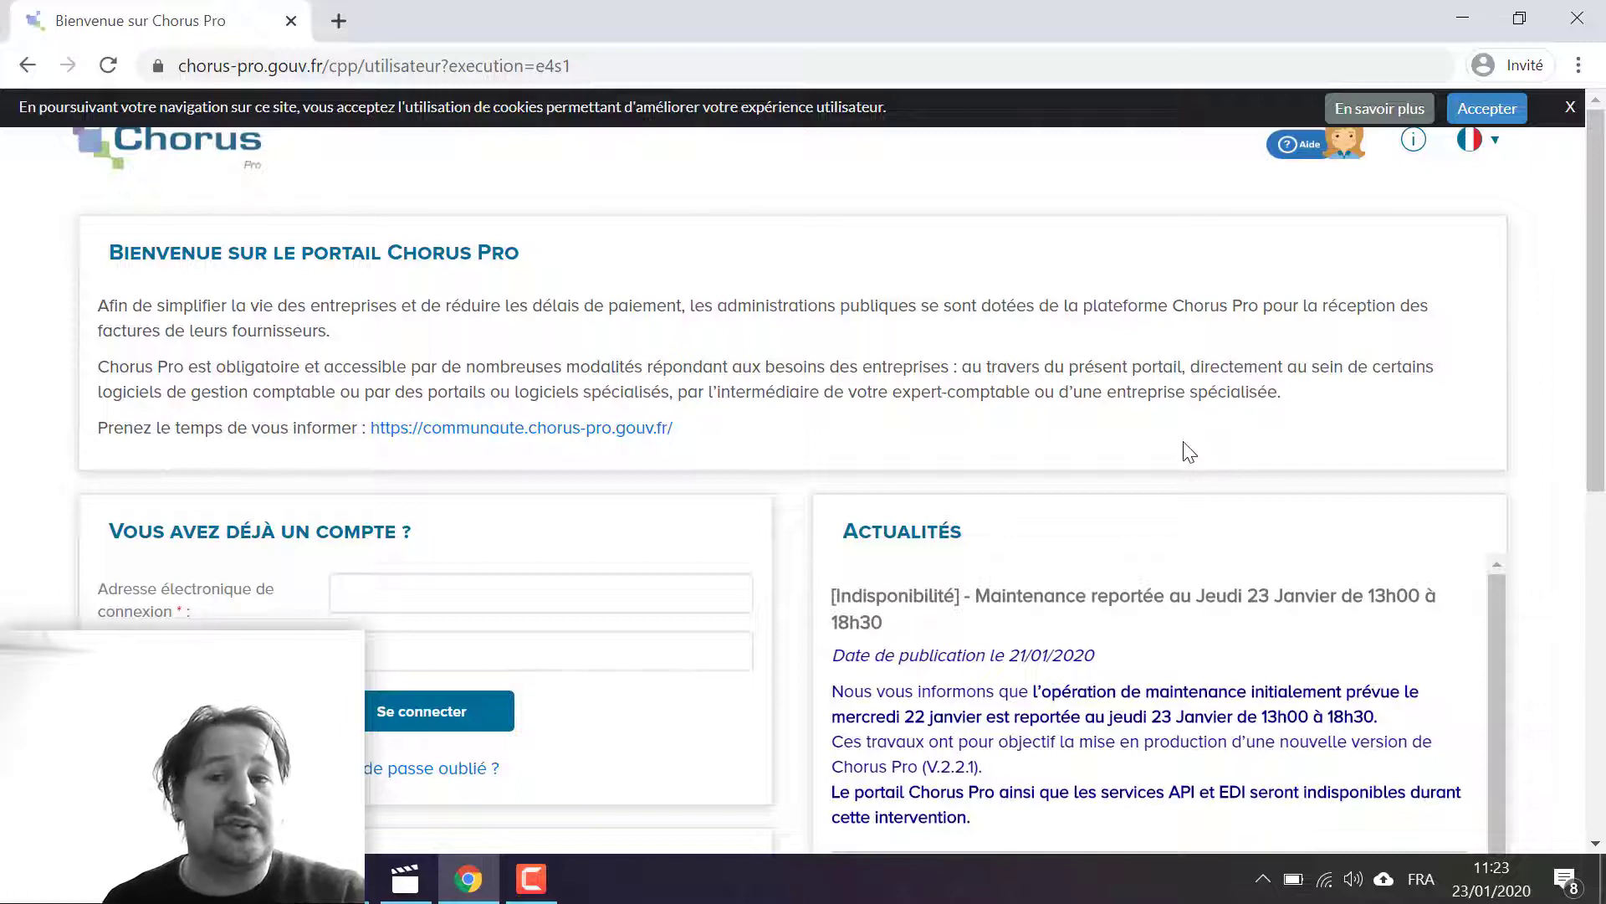
click(1497, 116)
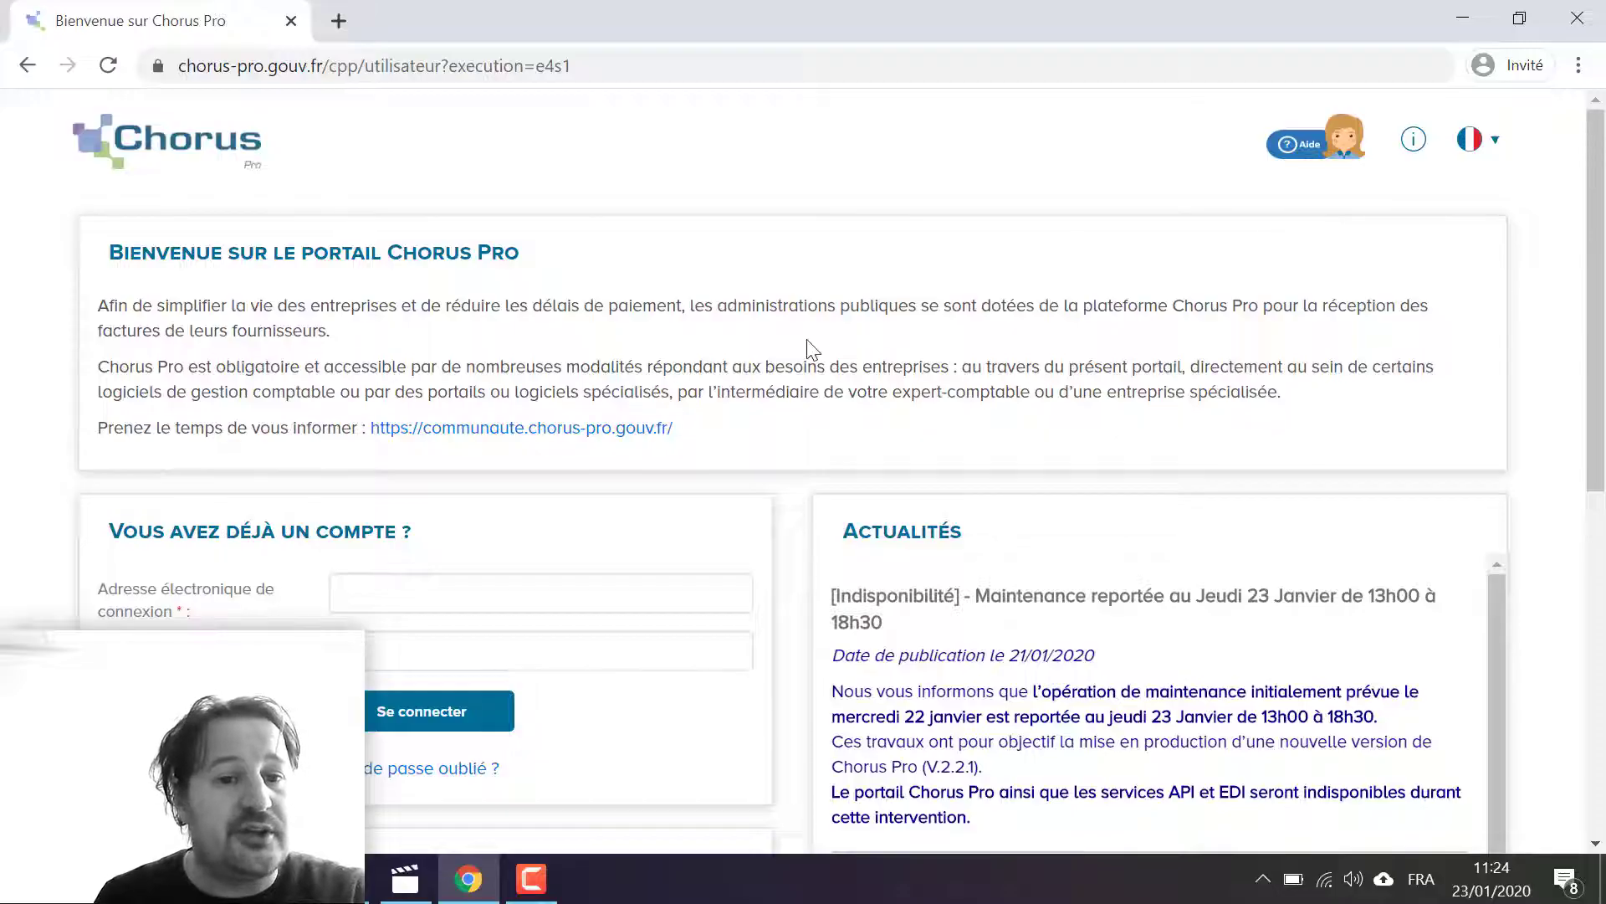
Step: Enter the login e-mail address in the portal's sign-in form for existing accounts
scroll(812, 349, down, 3)
scroll(824, 413, down, 2)
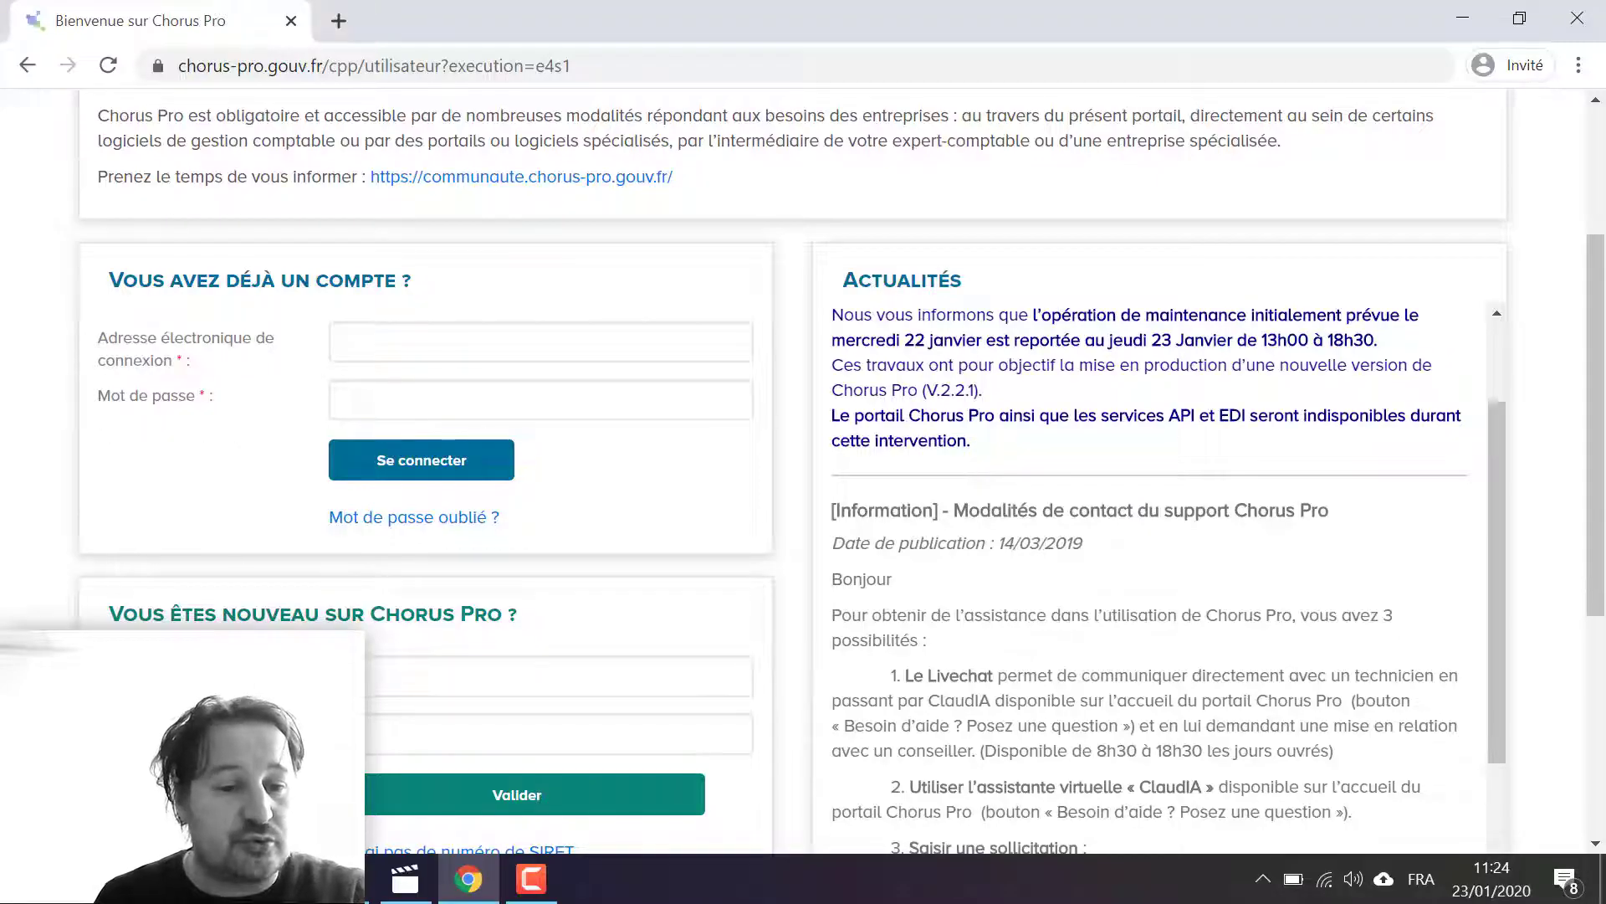
scroll(213, 259, down, 2)
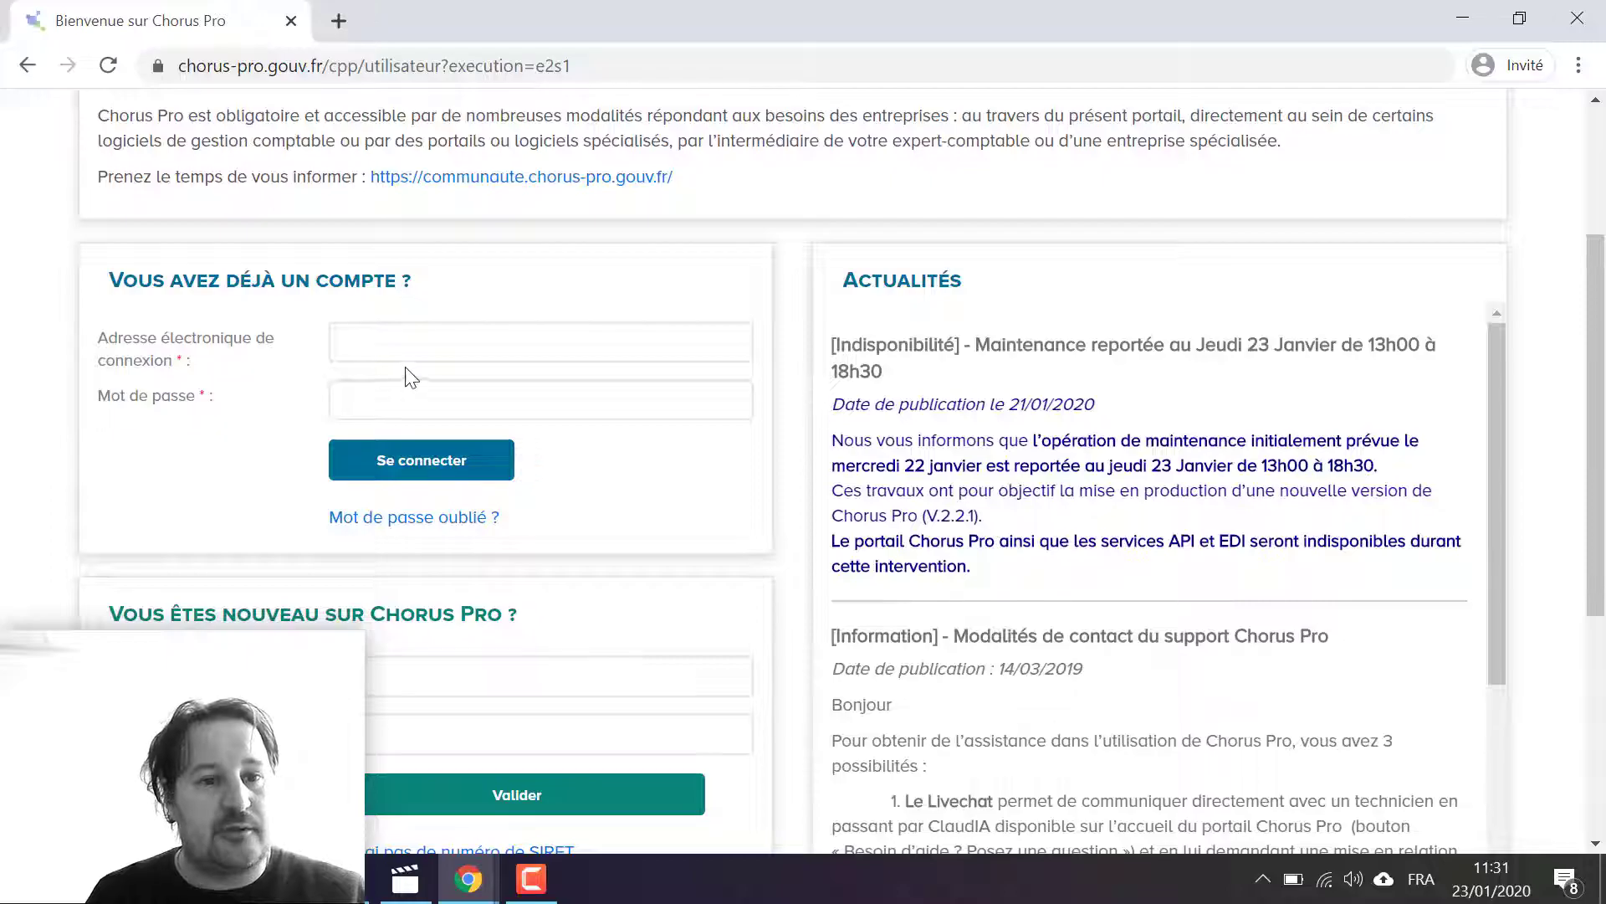
click(414, 358)
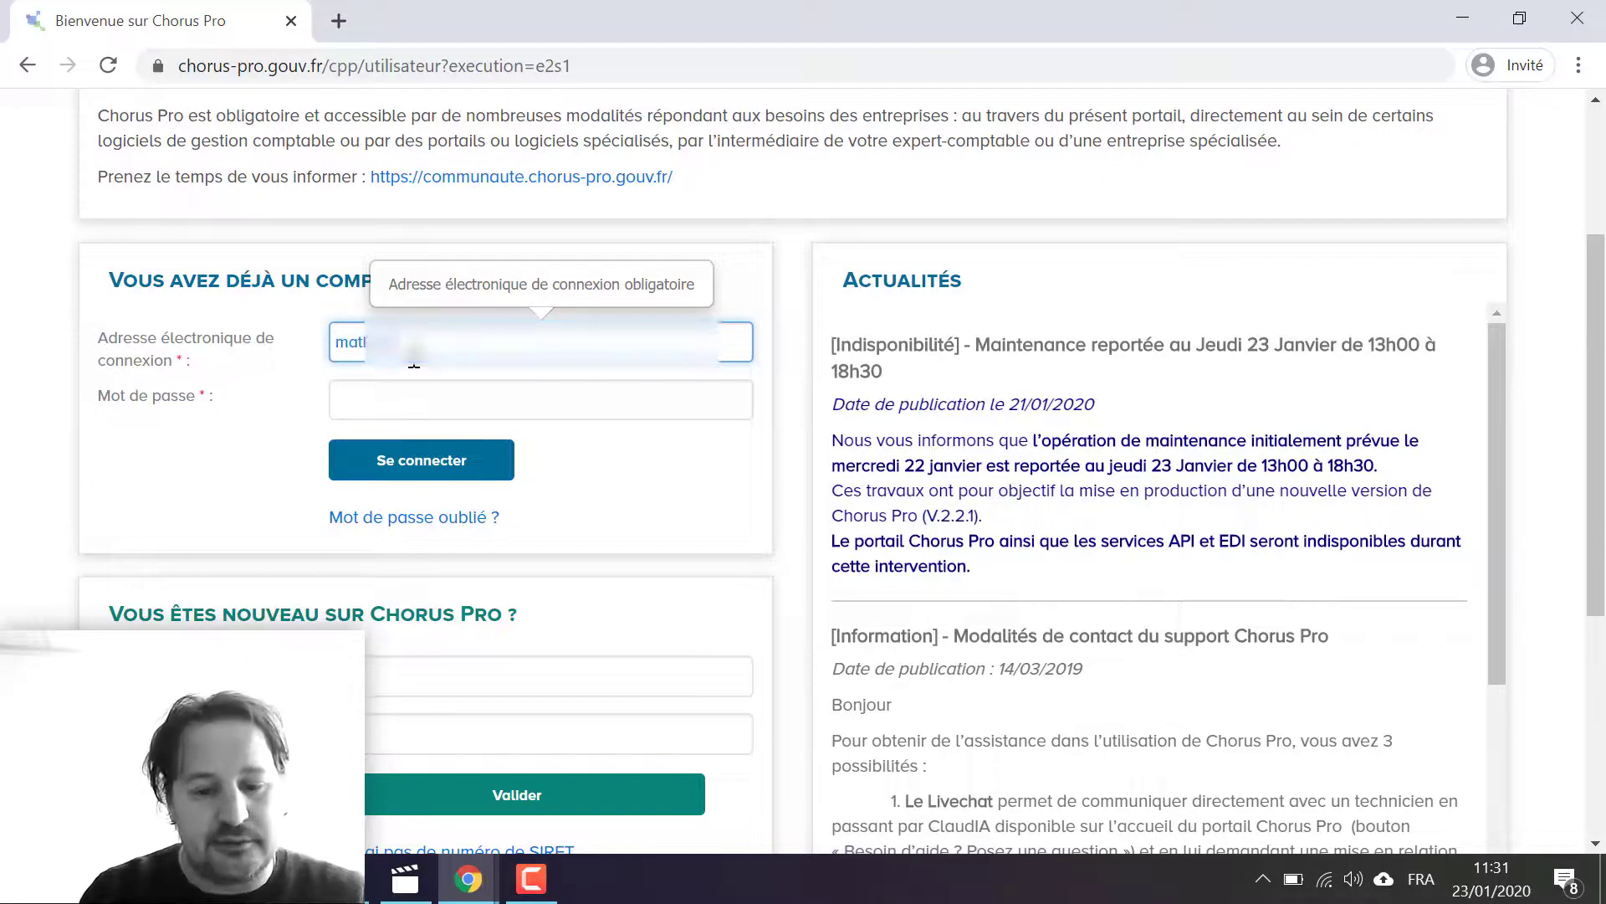
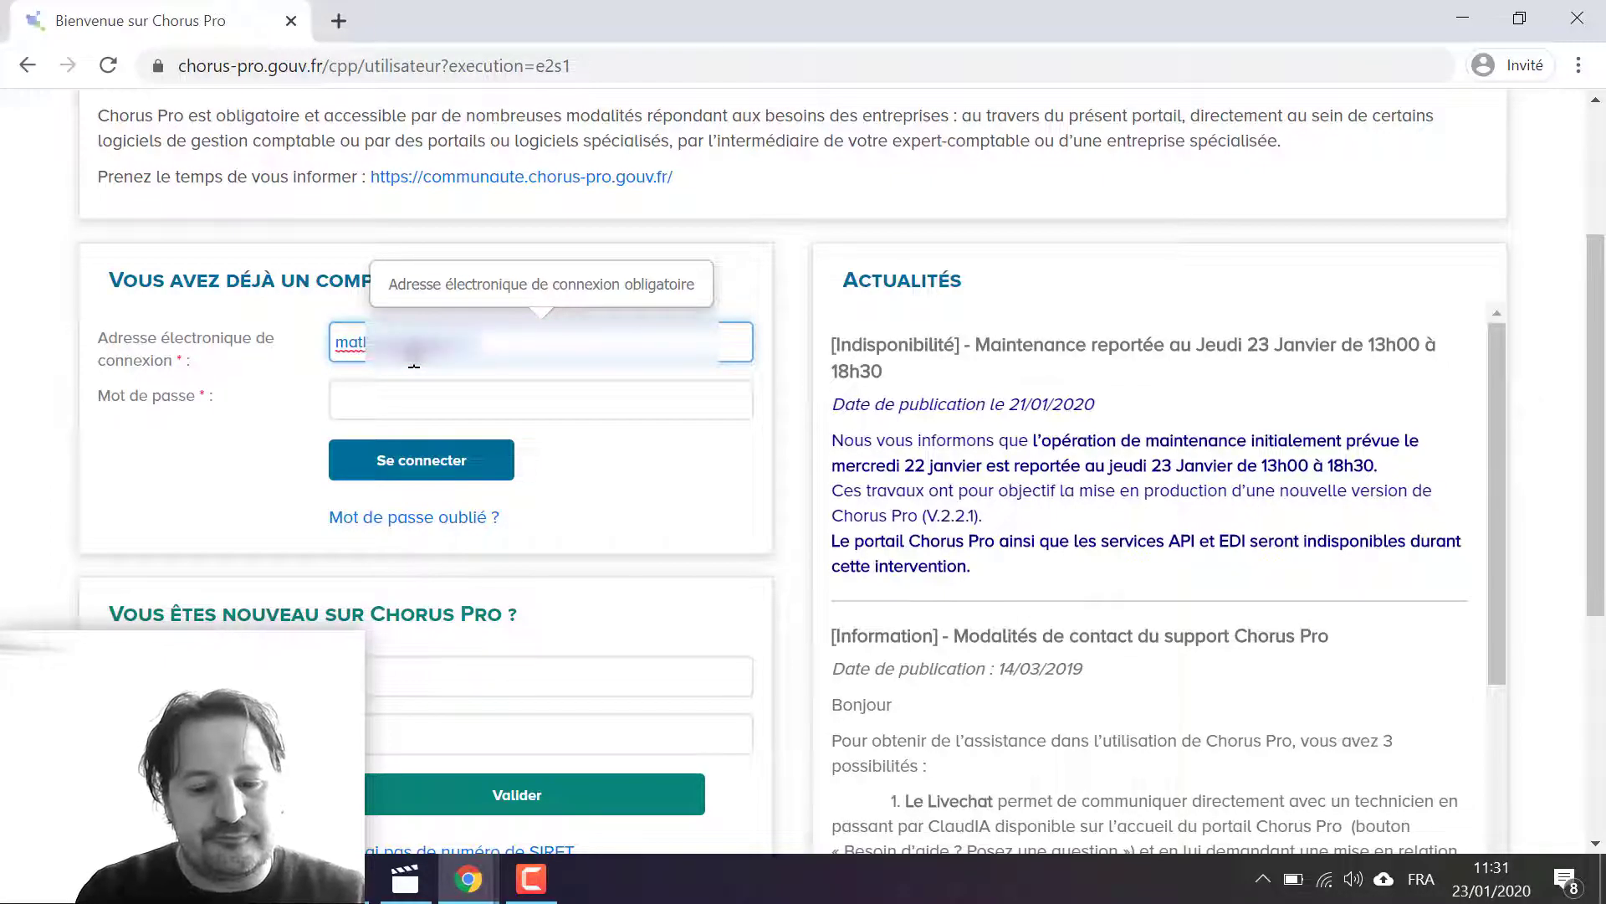
Step: Enter the account password and sign in to the Chorus Pro portal
key(Tab)
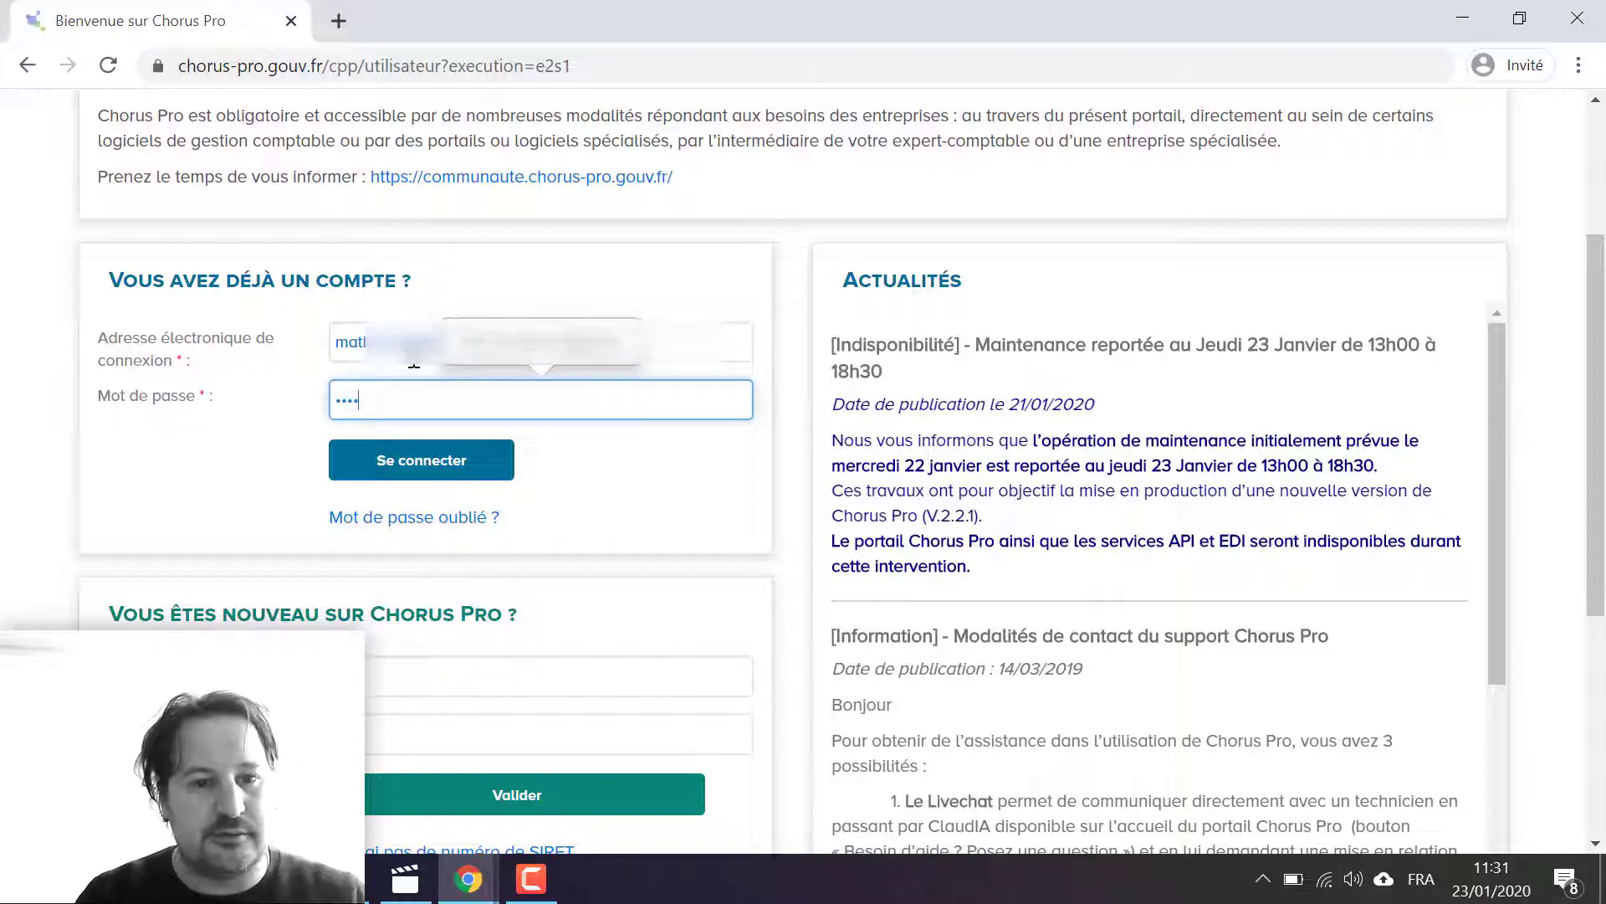
text(••••••)
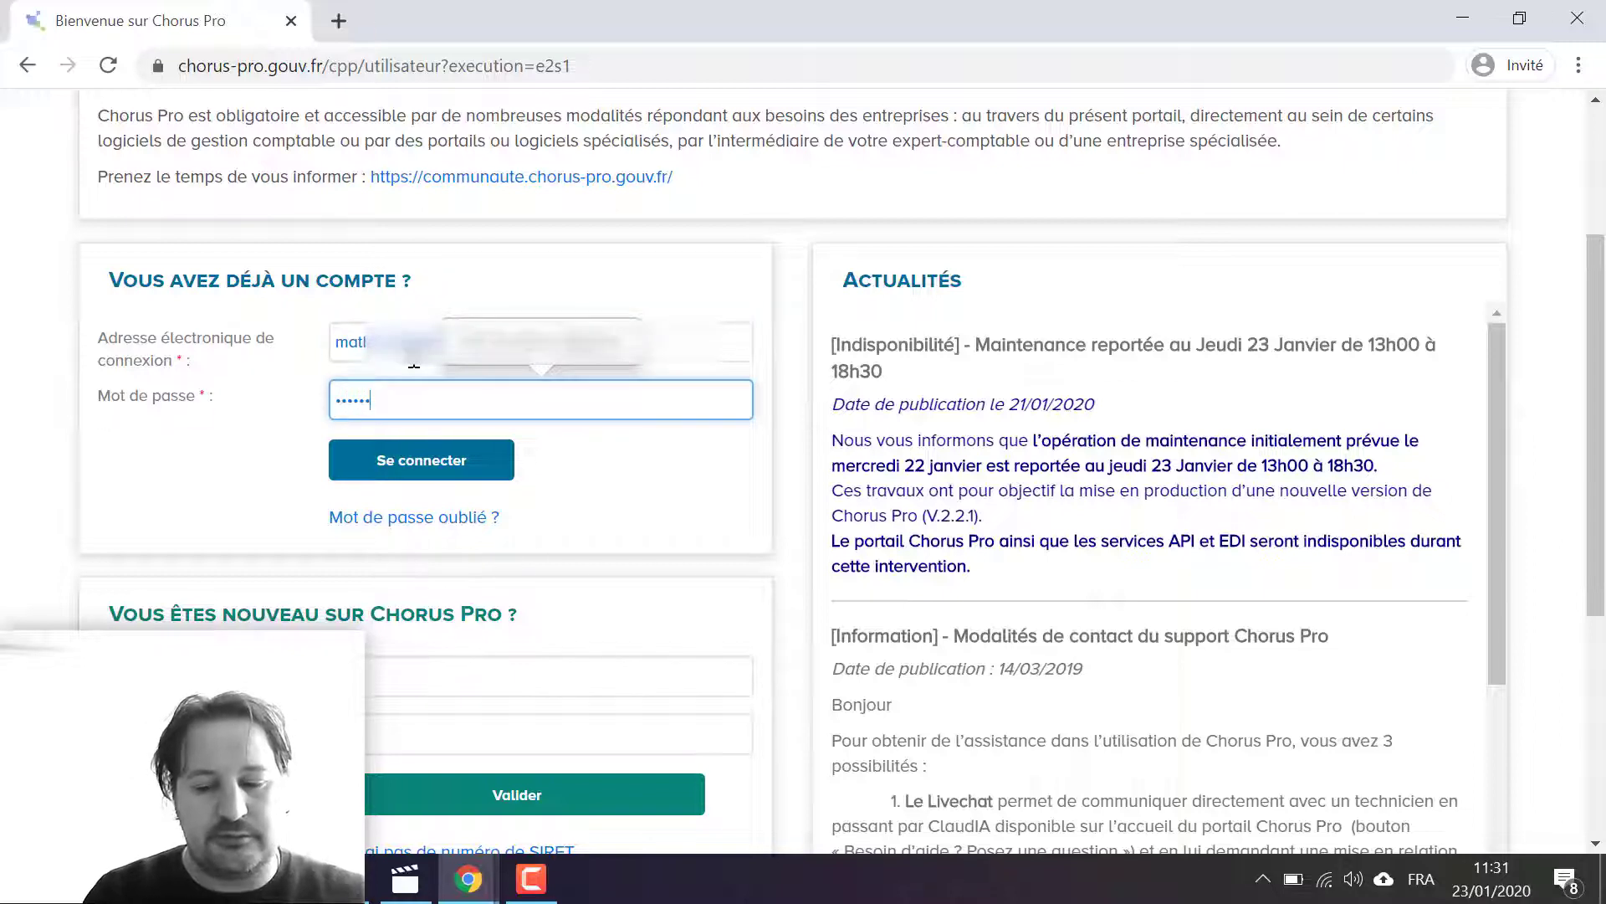
key(ctrl+a)
text(••)
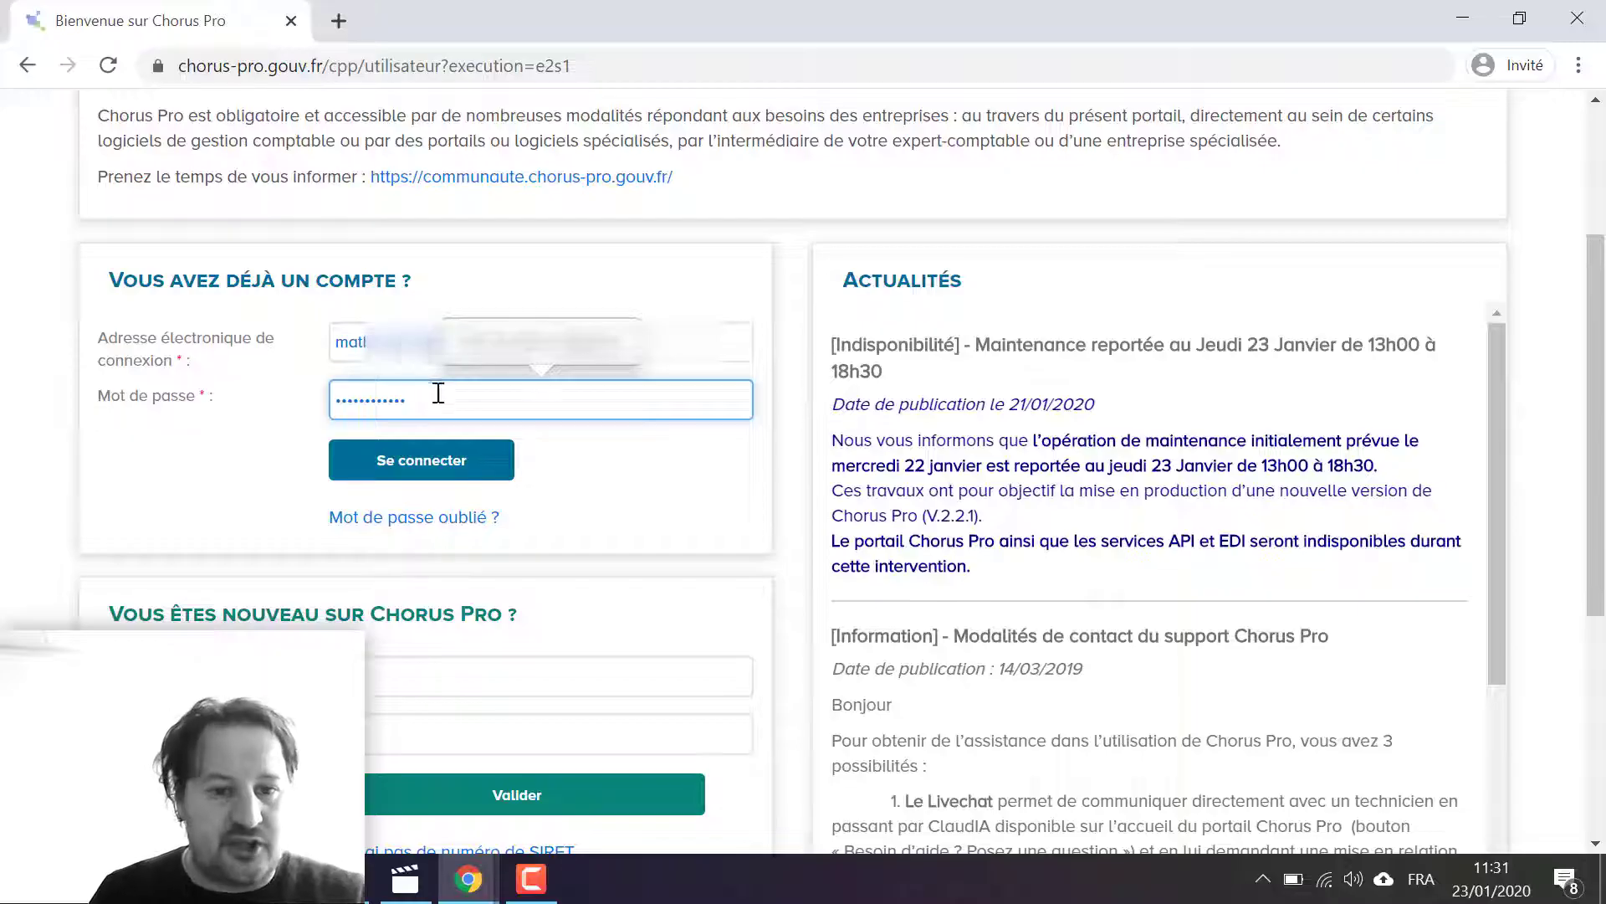
click(461, 473)
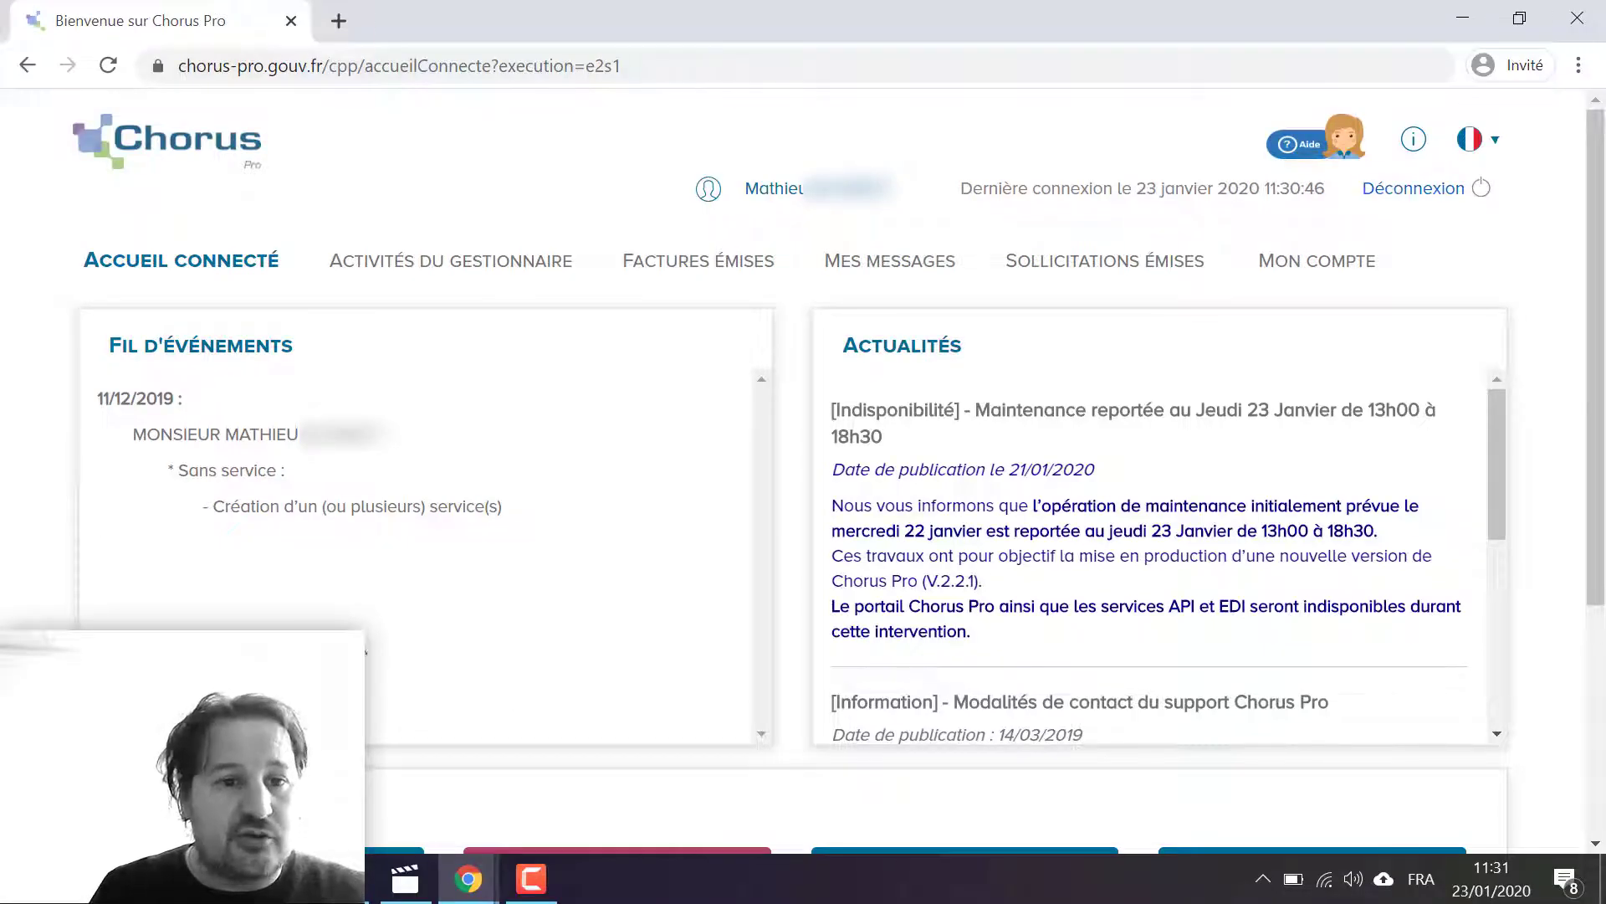
click(409, 886)
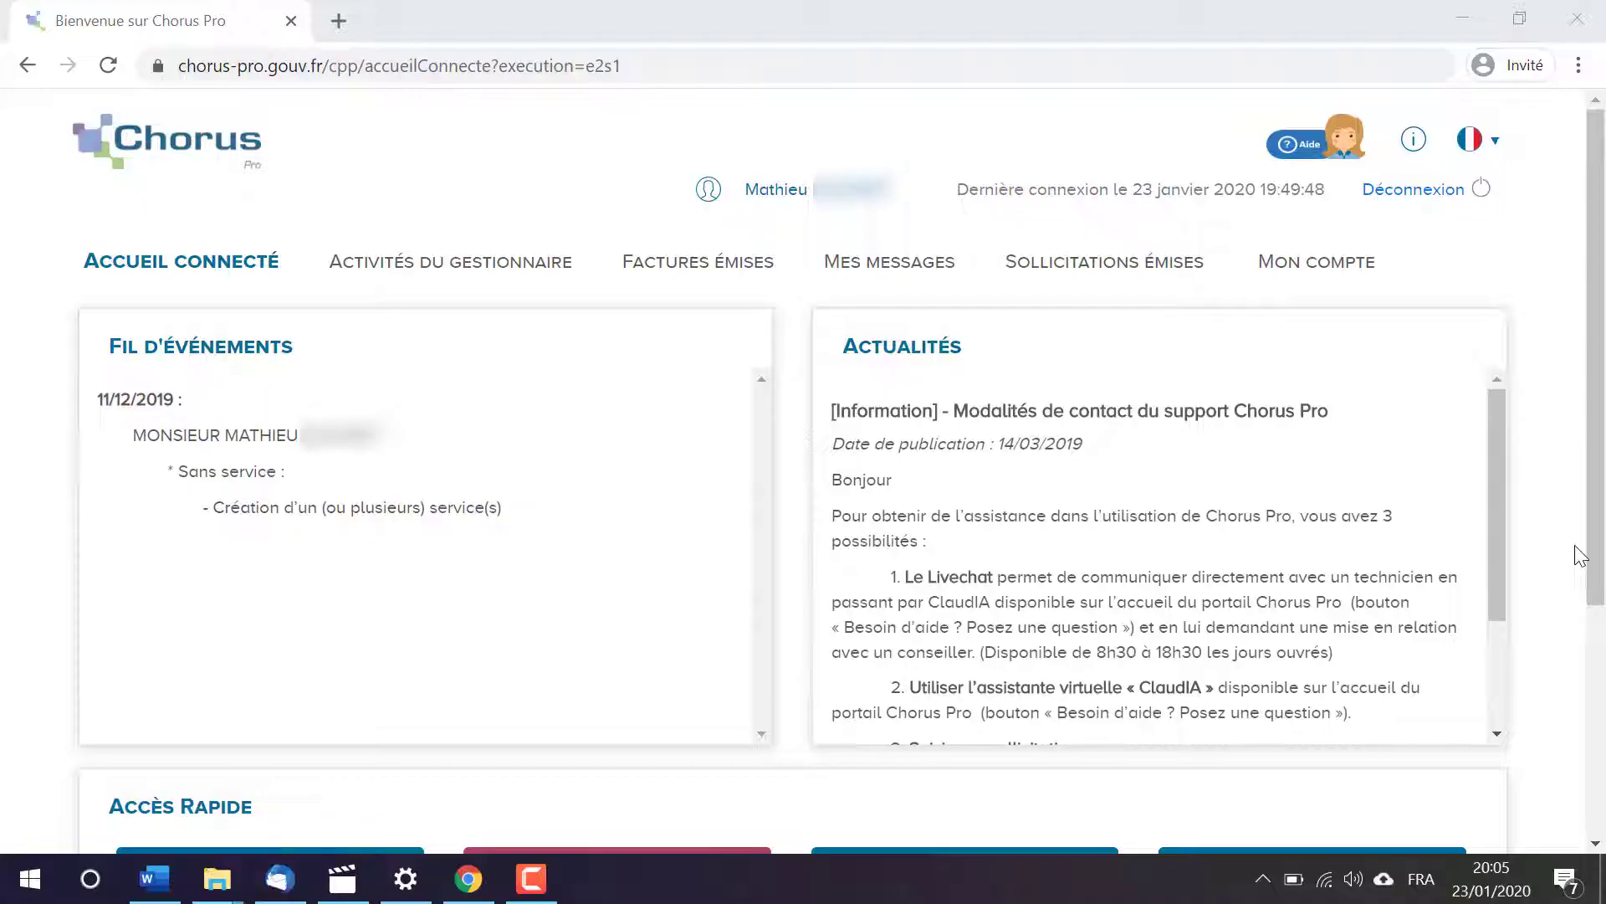
Step: Open the account settings and edit the structure listed among the account's attachments
click(1302, 270)
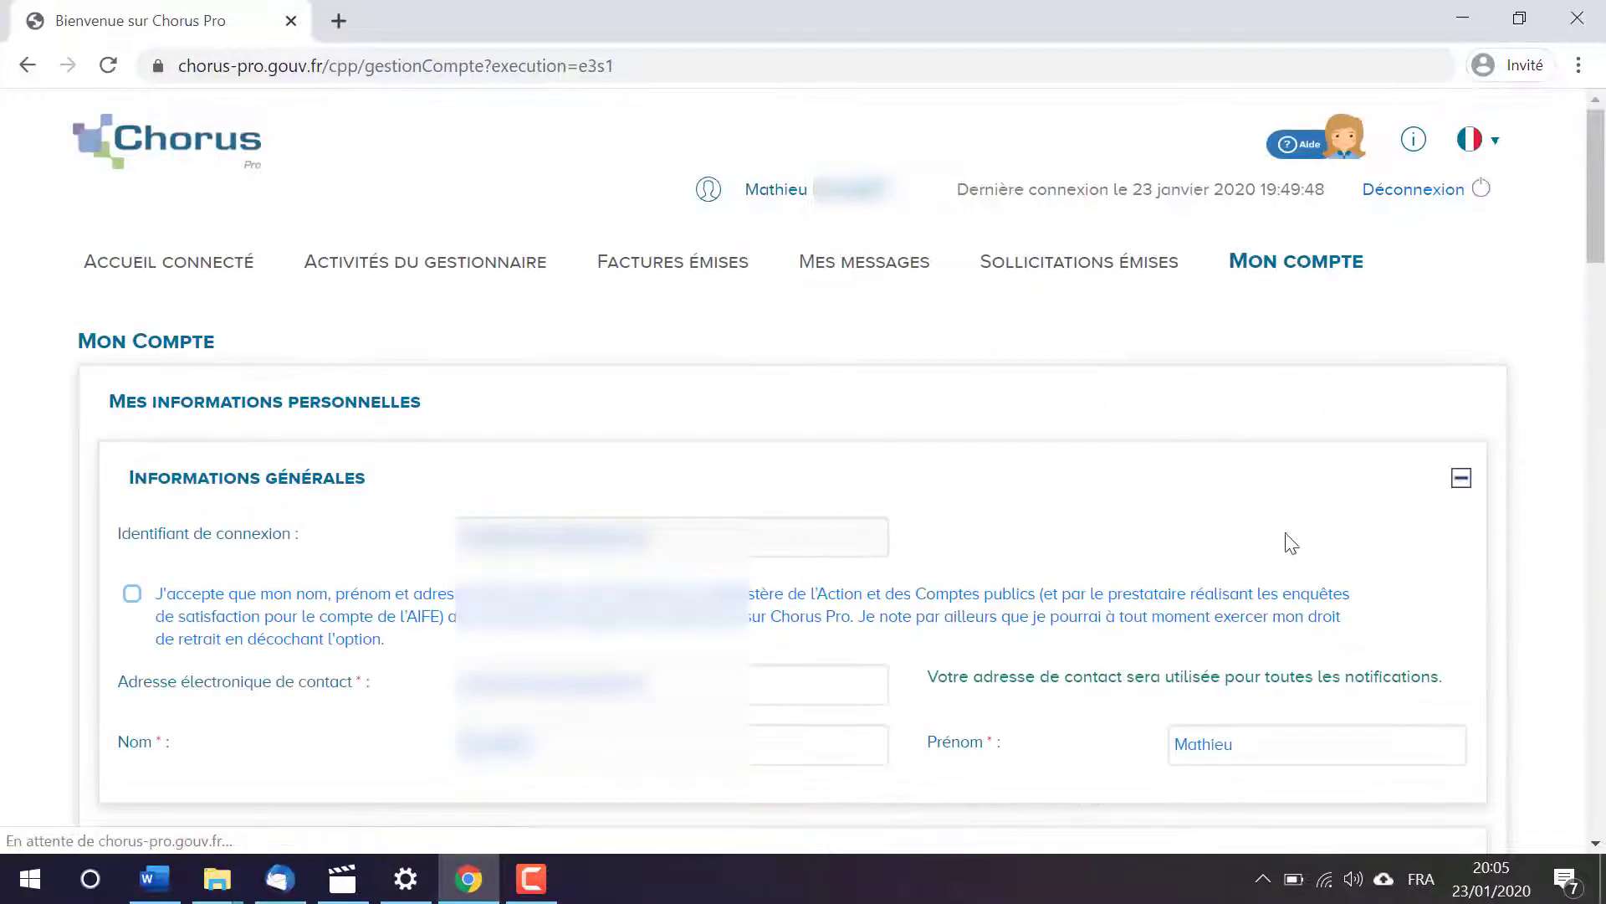
scroll(1280, 595, down, 2)
scroll(1280, 595, down, 15)
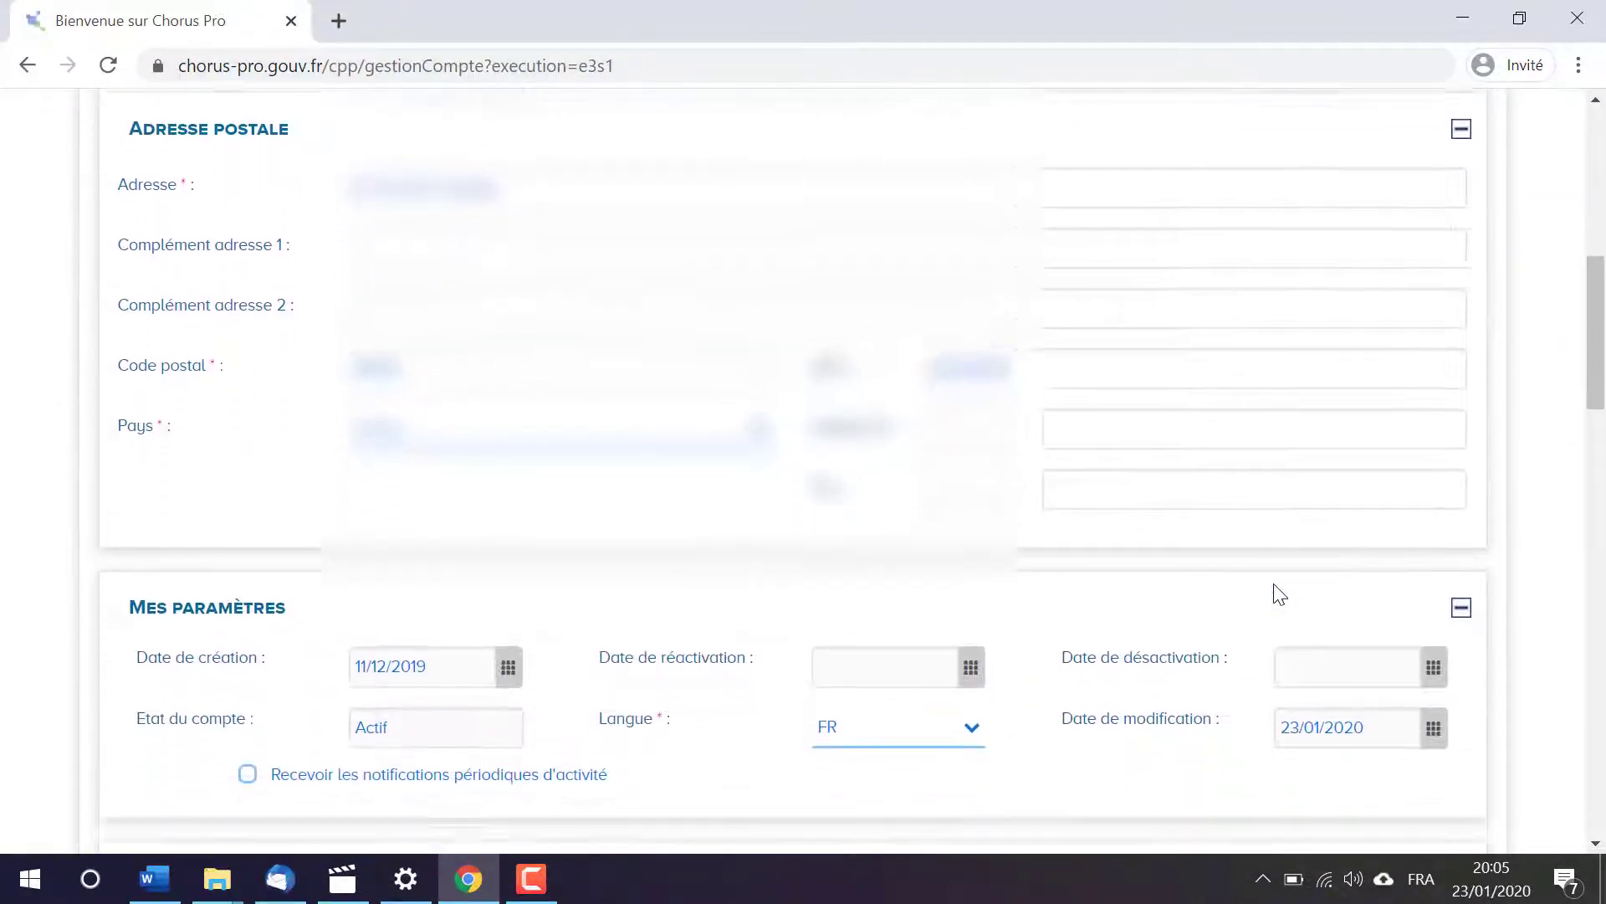
scroll(1280, 595, down, 3)
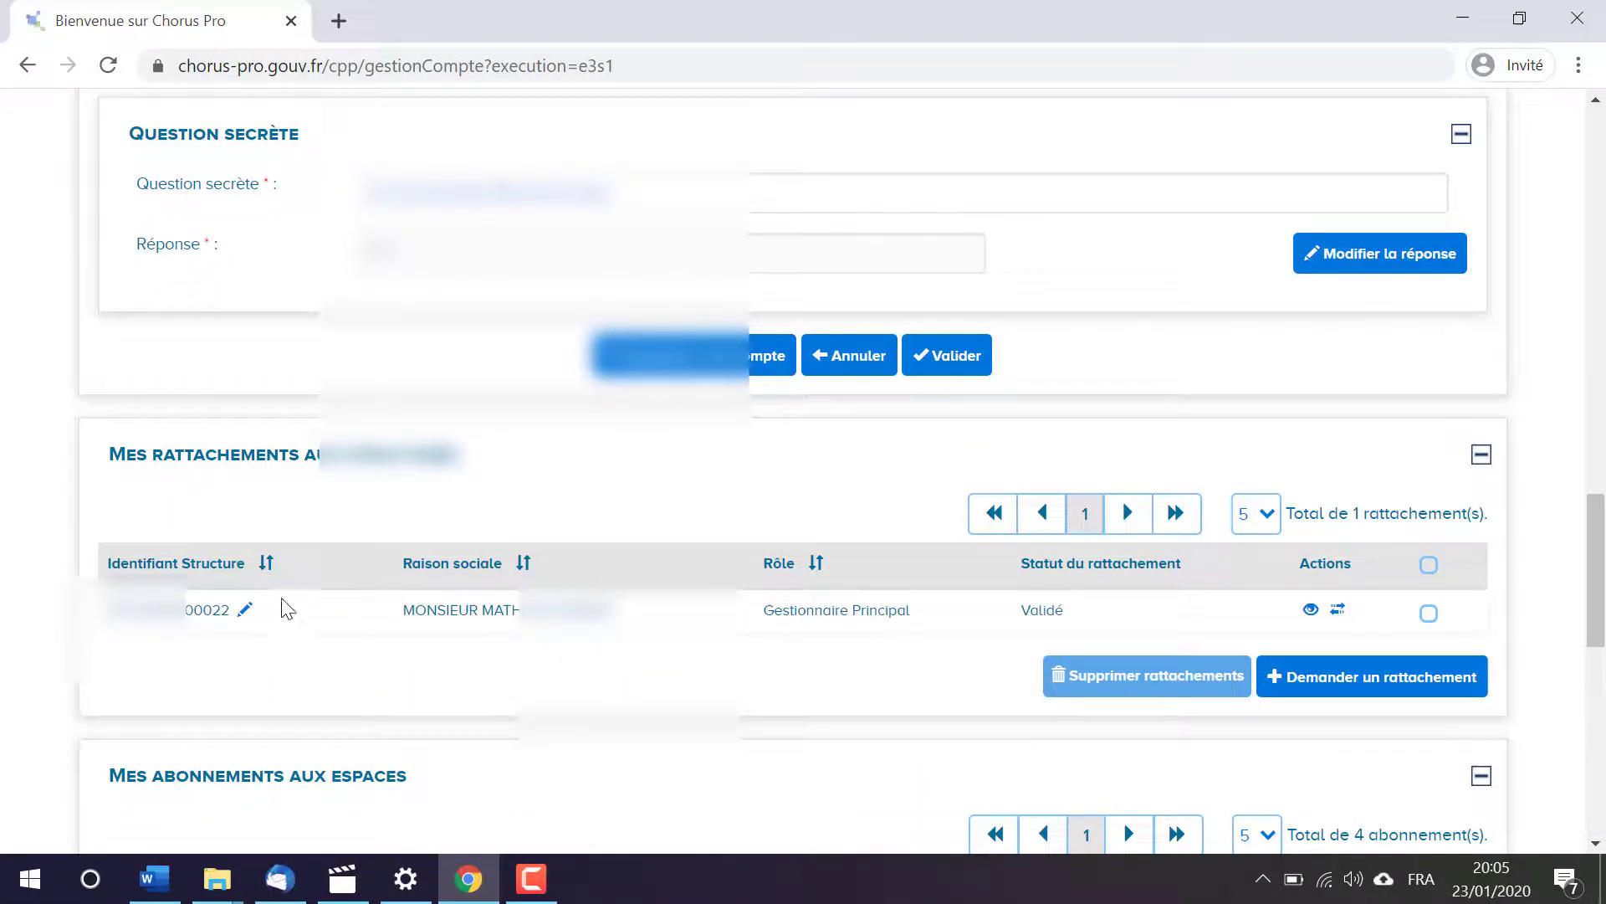
click(247, 613)
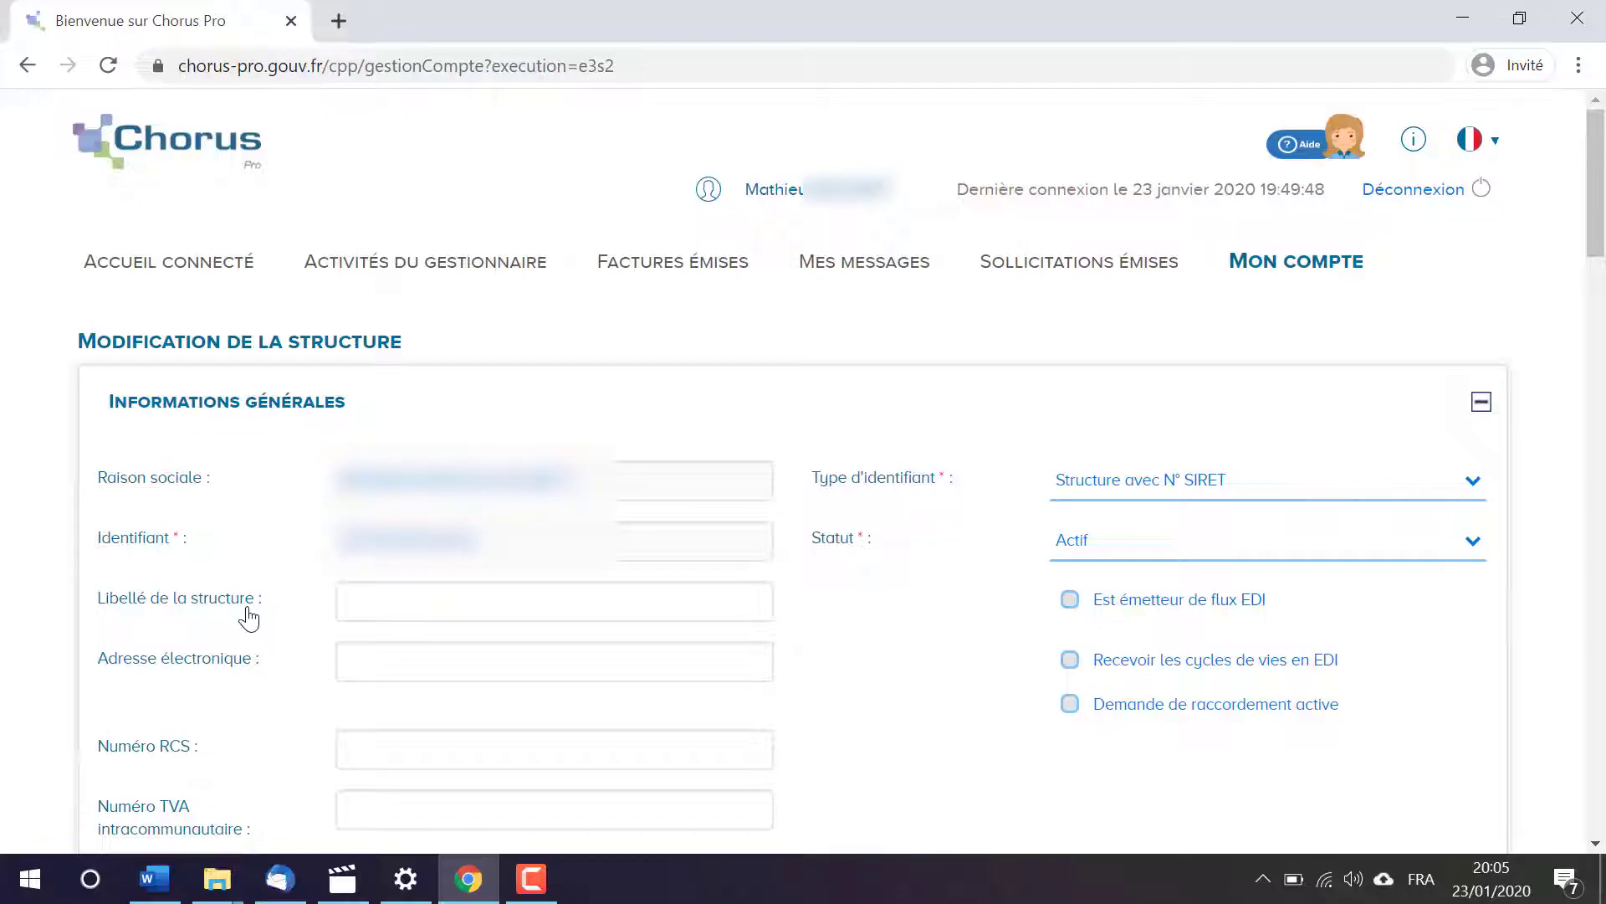
Step: Start adding new bank details in the structure's Coordonnées bancaires section
scroll(248, 619, down, 8)
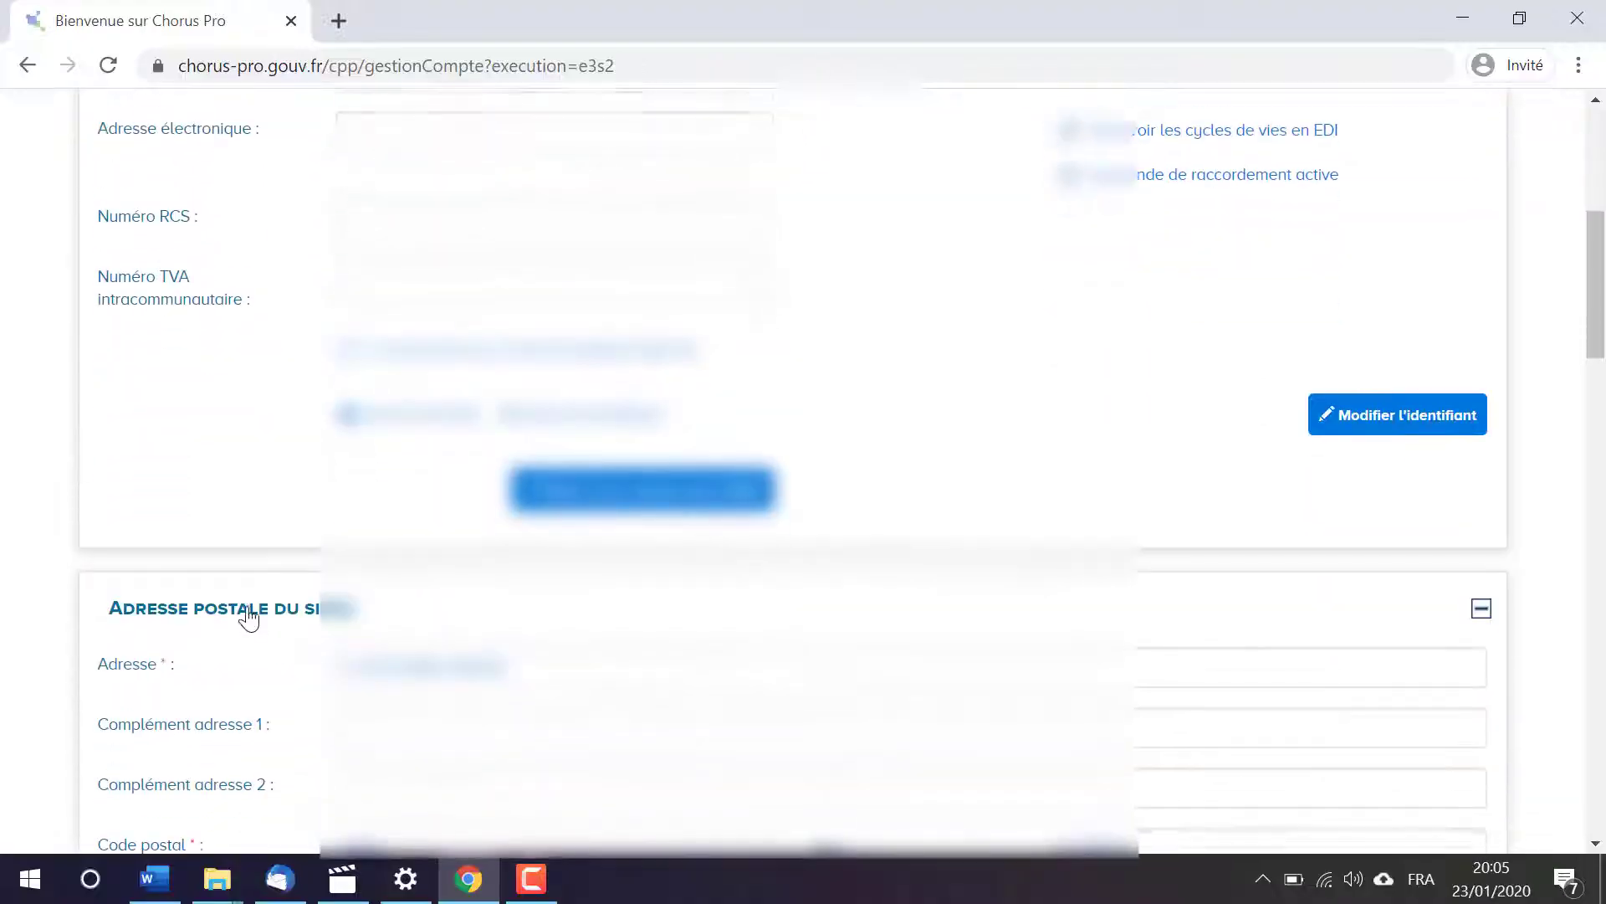
scroll(248, 619, down, 7)
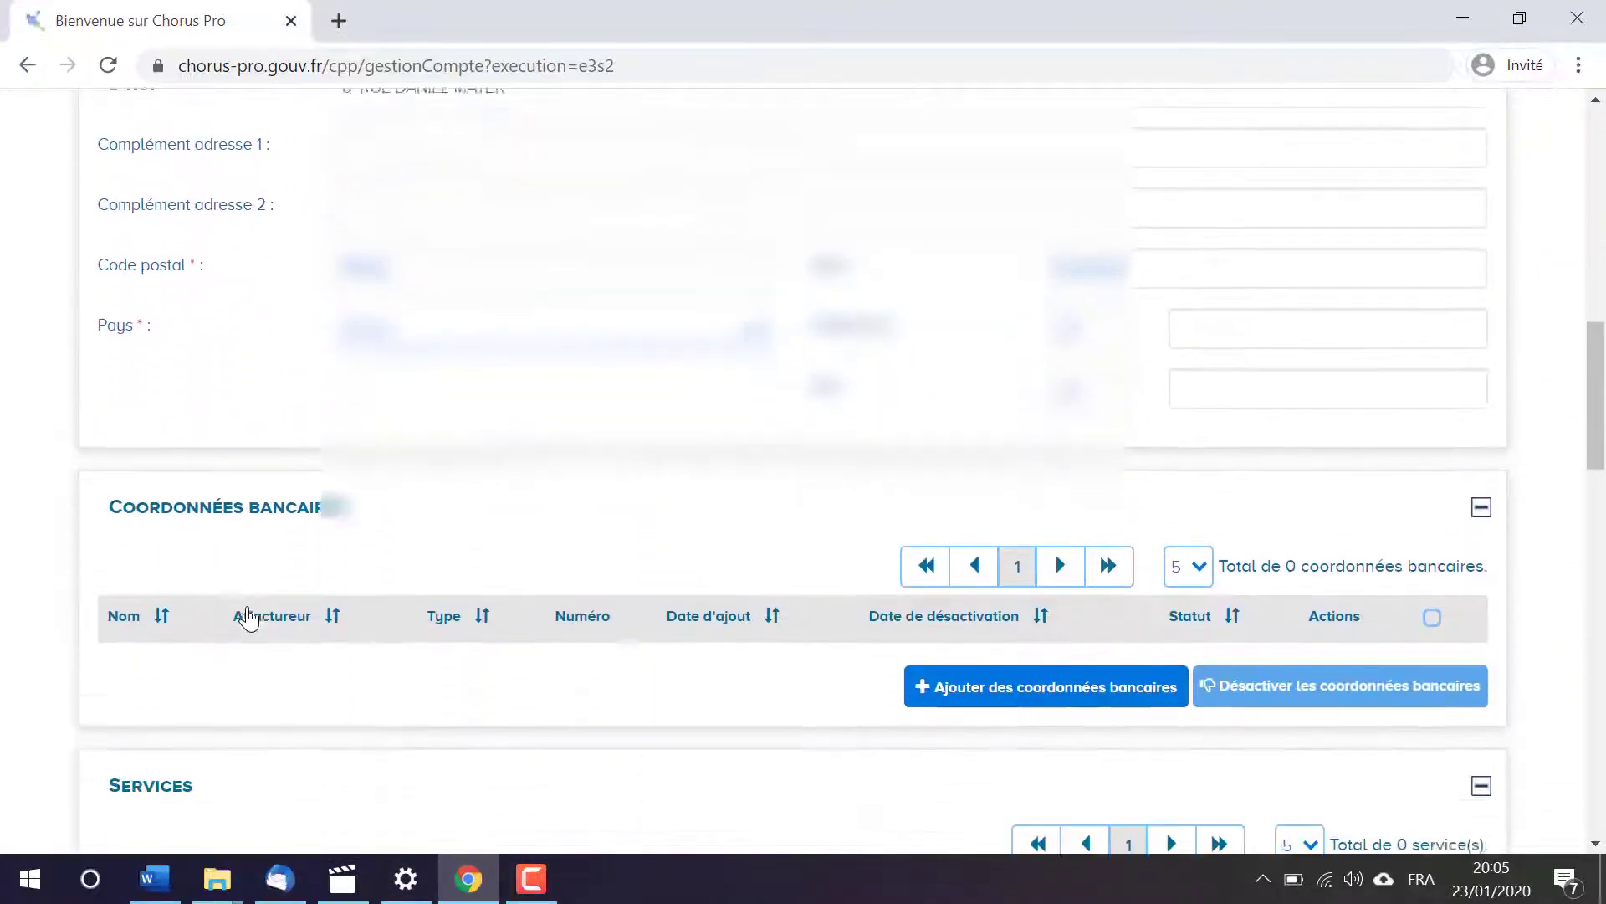
scroll(249, 619, down, 1)
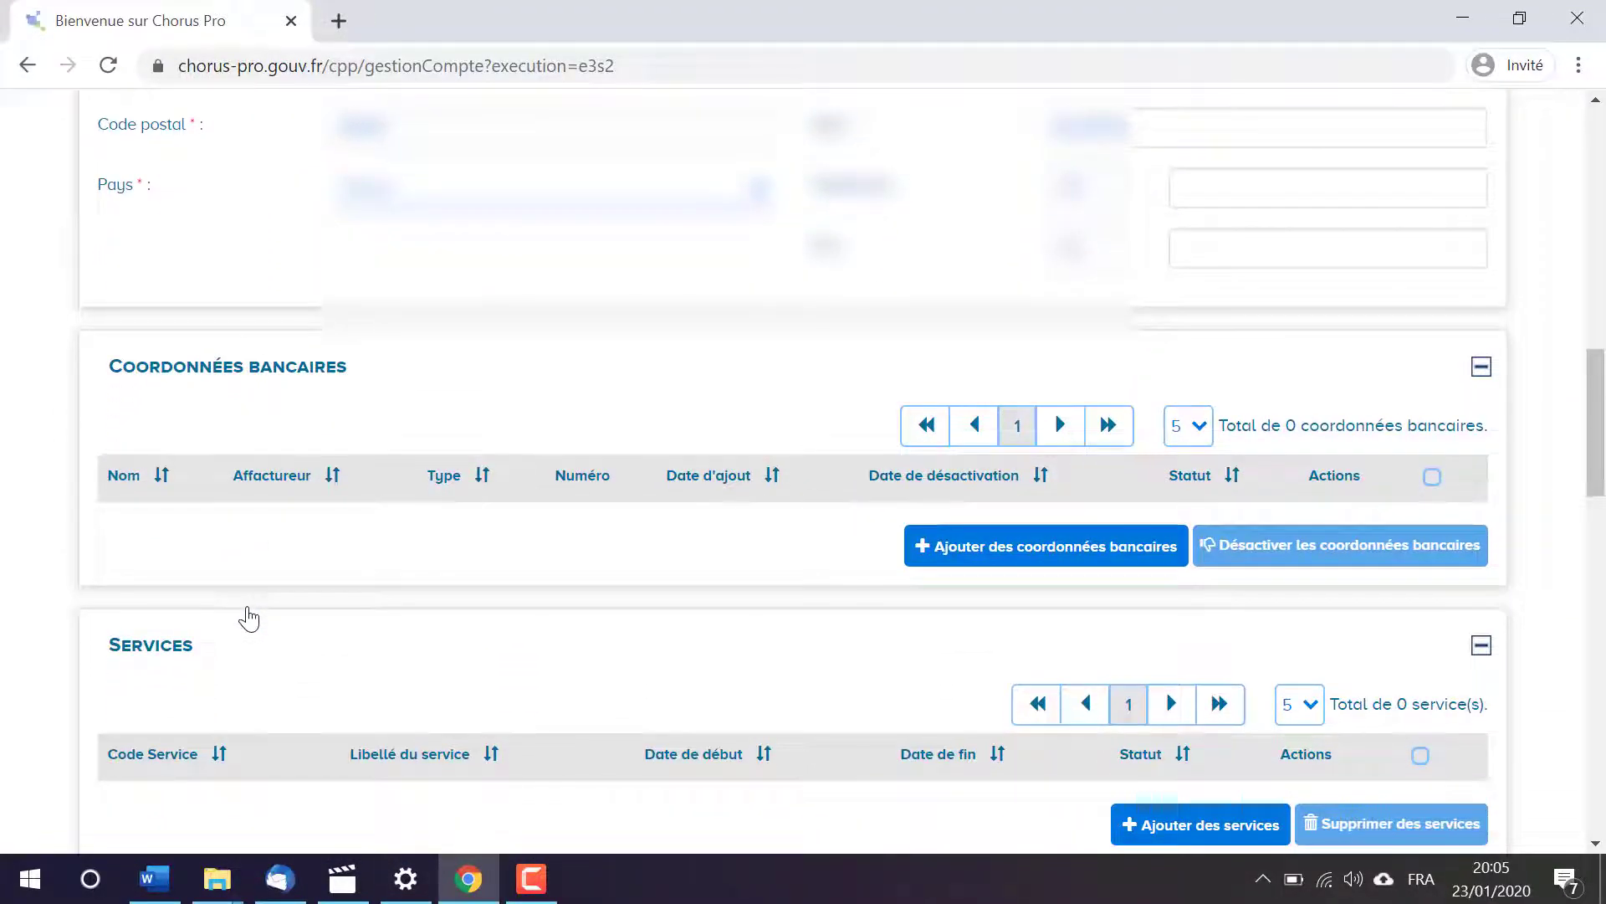
click(1034, 552)
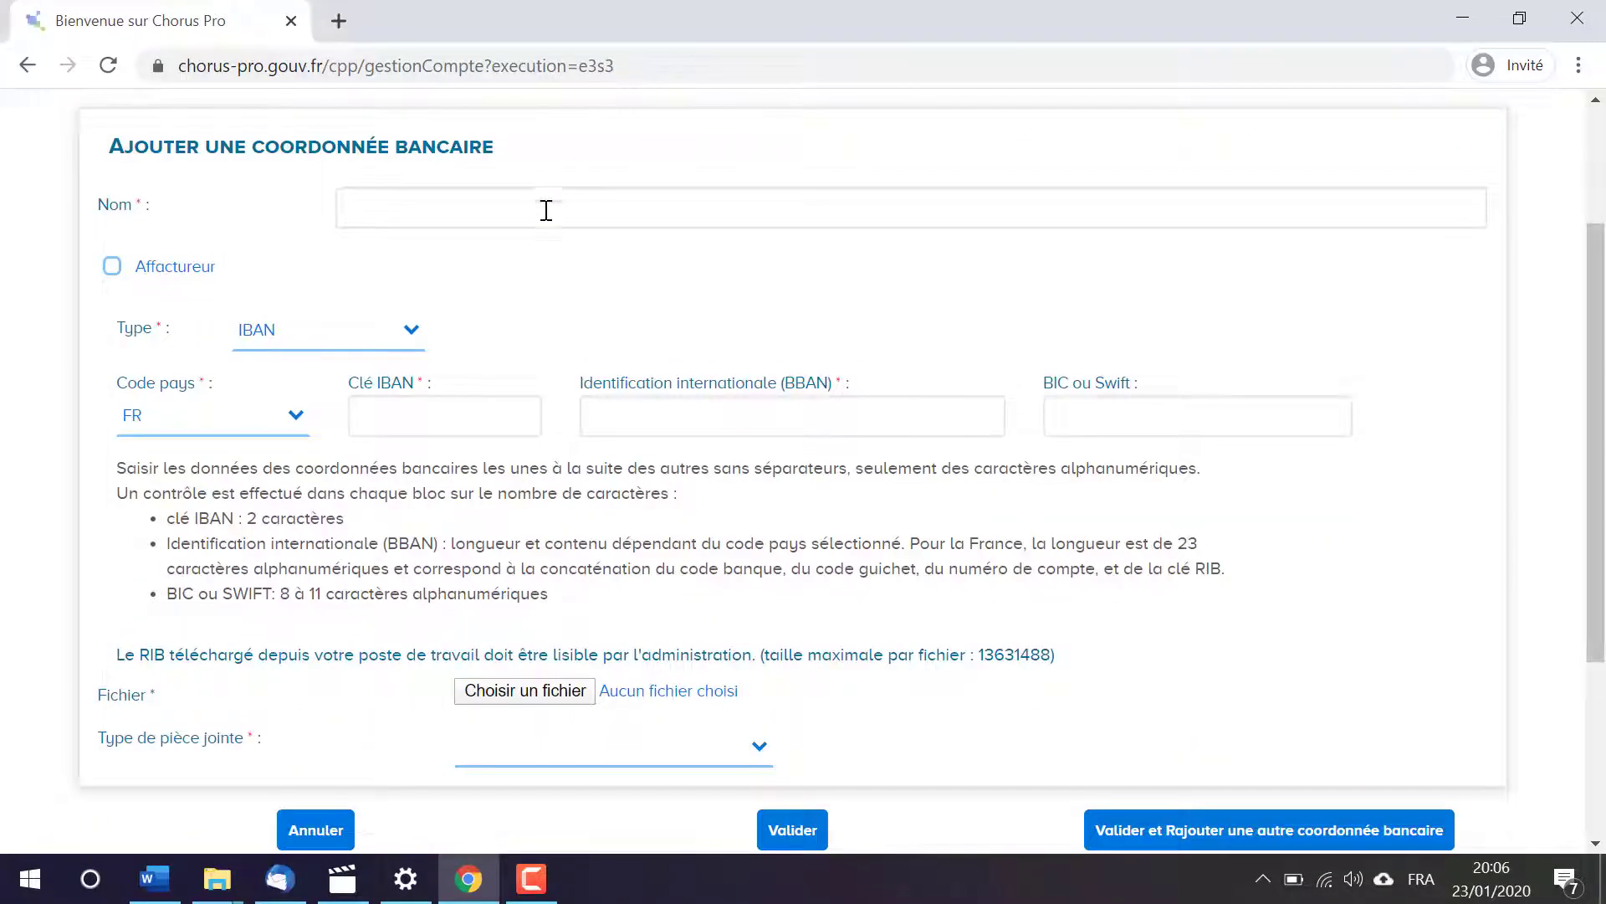
Step: Set the bank detail type to RIB and the attachment type to Coordonnée bancaire, and validate the completed form
click(408, 329)
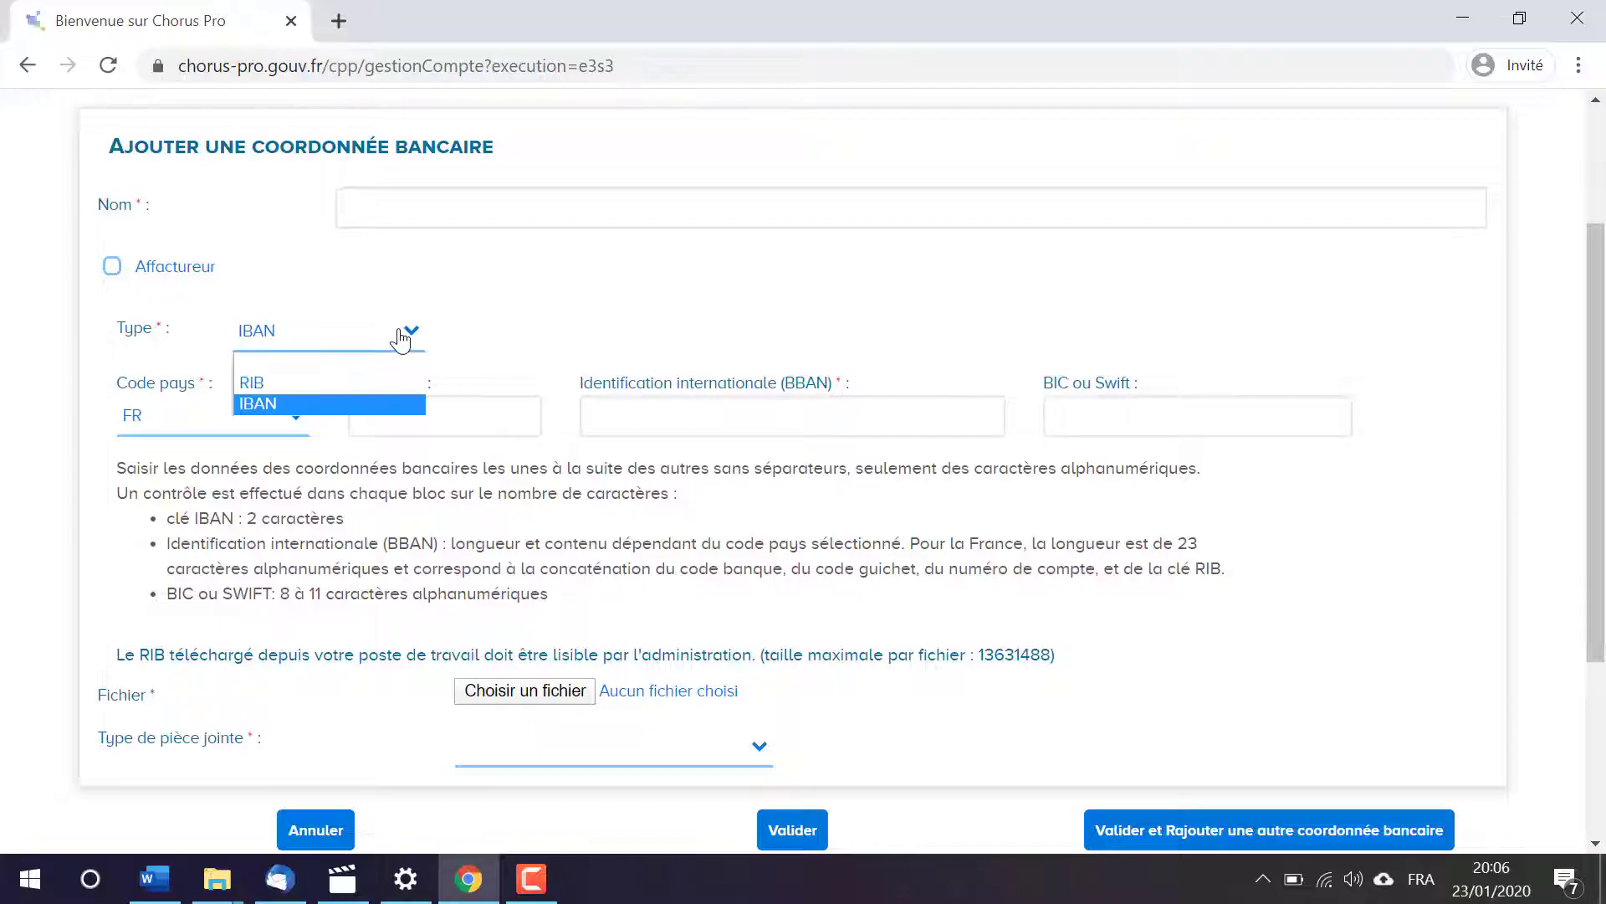
click(373, 383)
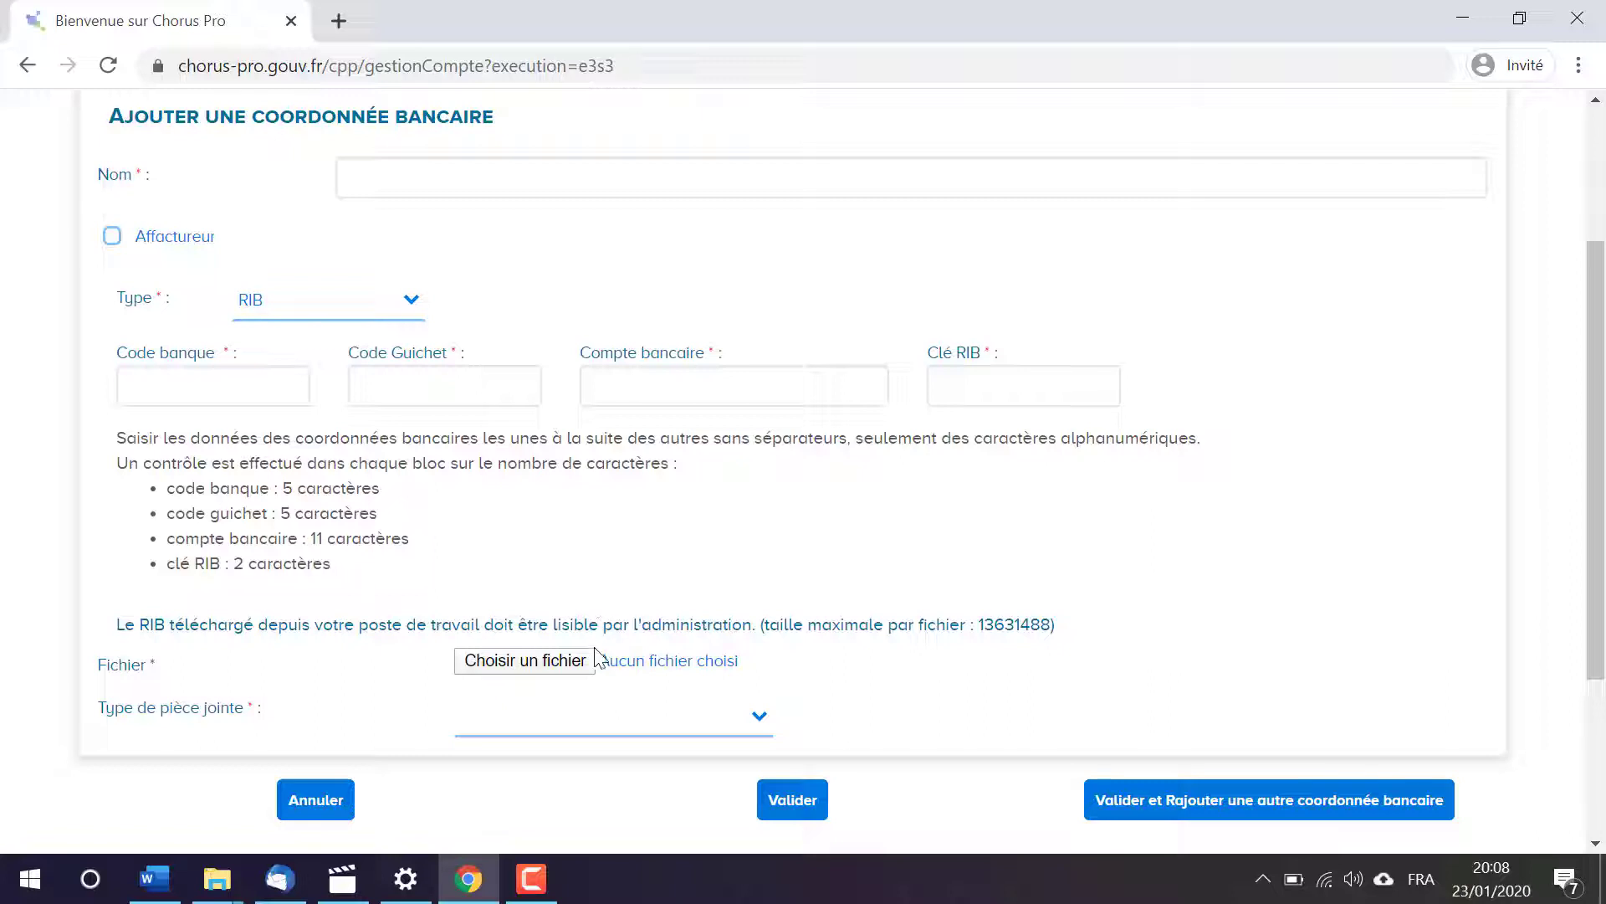
click(648, 718)
scroll(648, 724, down, 1)
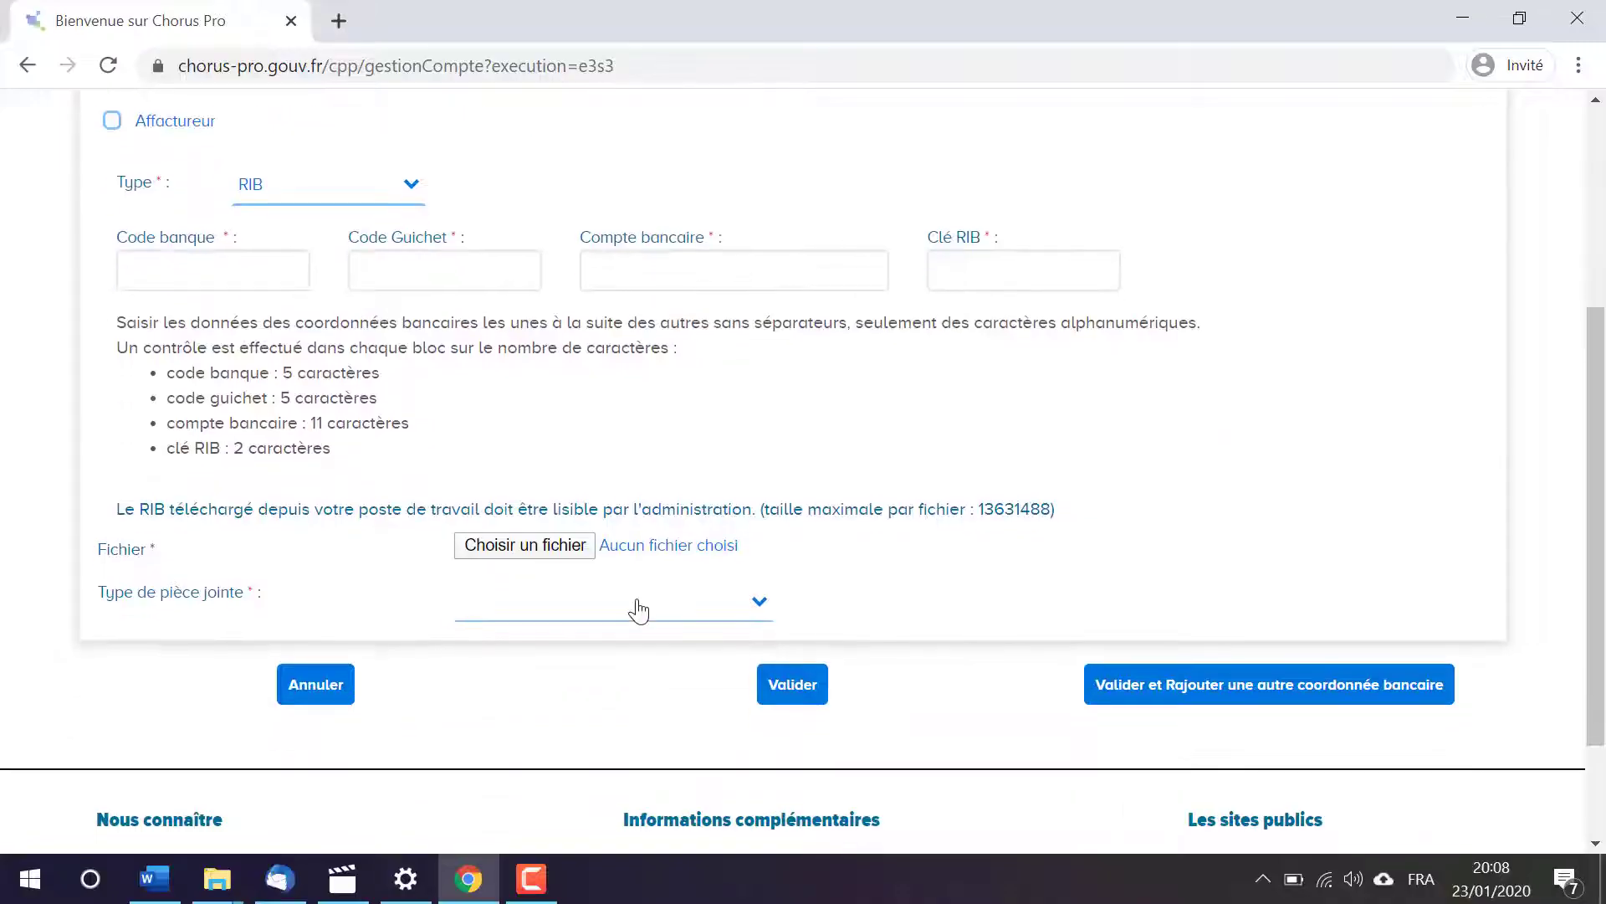
click(638, 609)
click(595, 654)
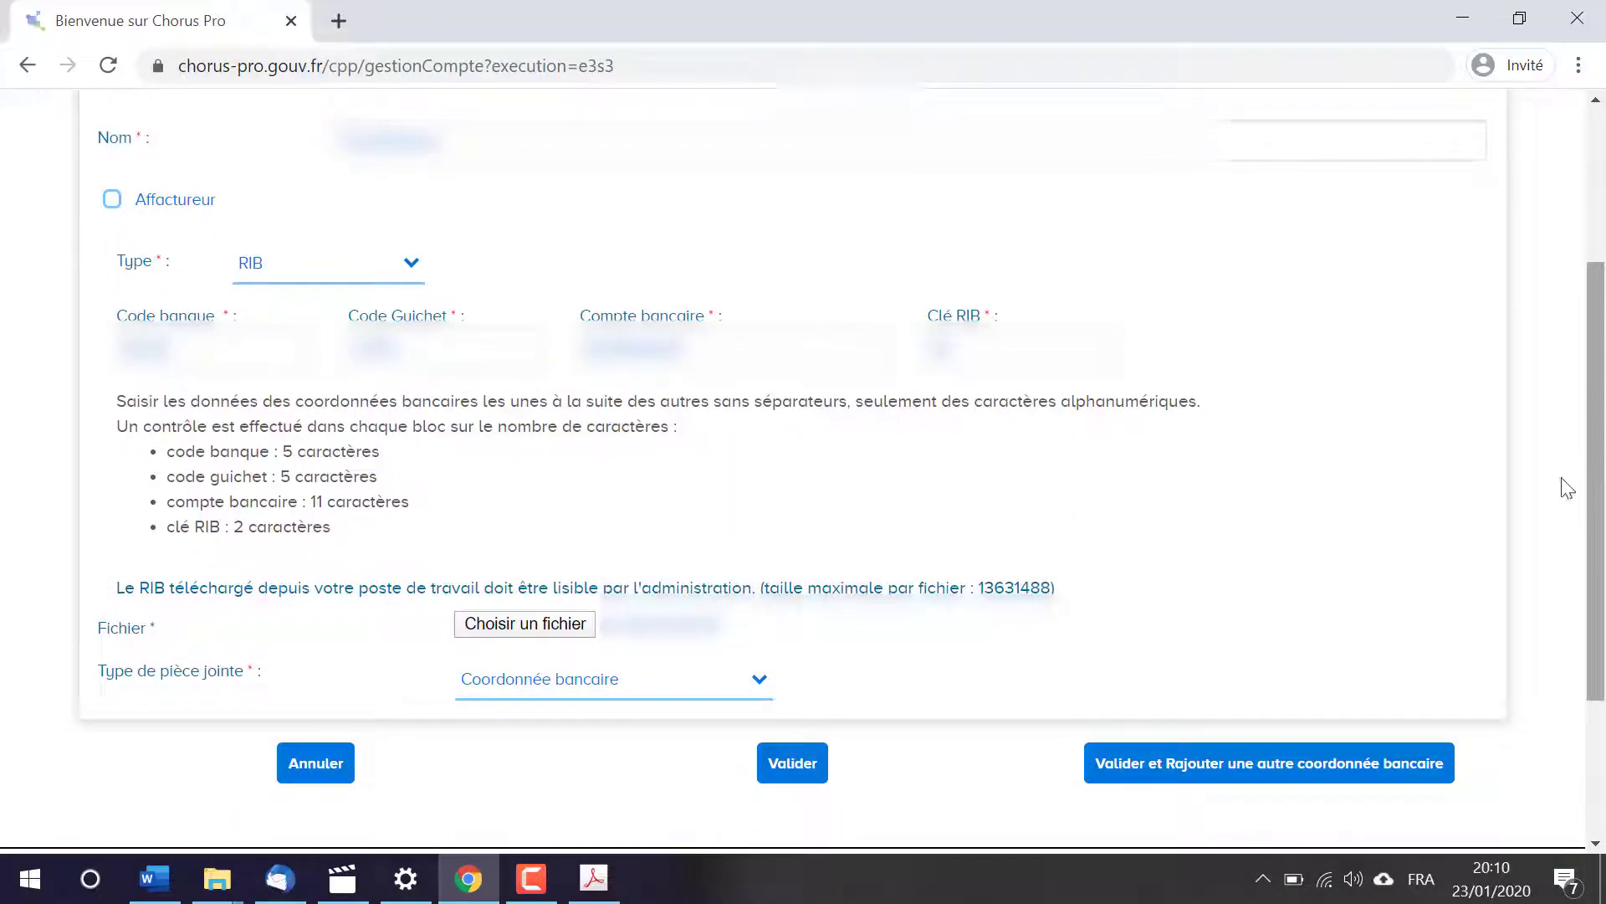
click(805, 768)
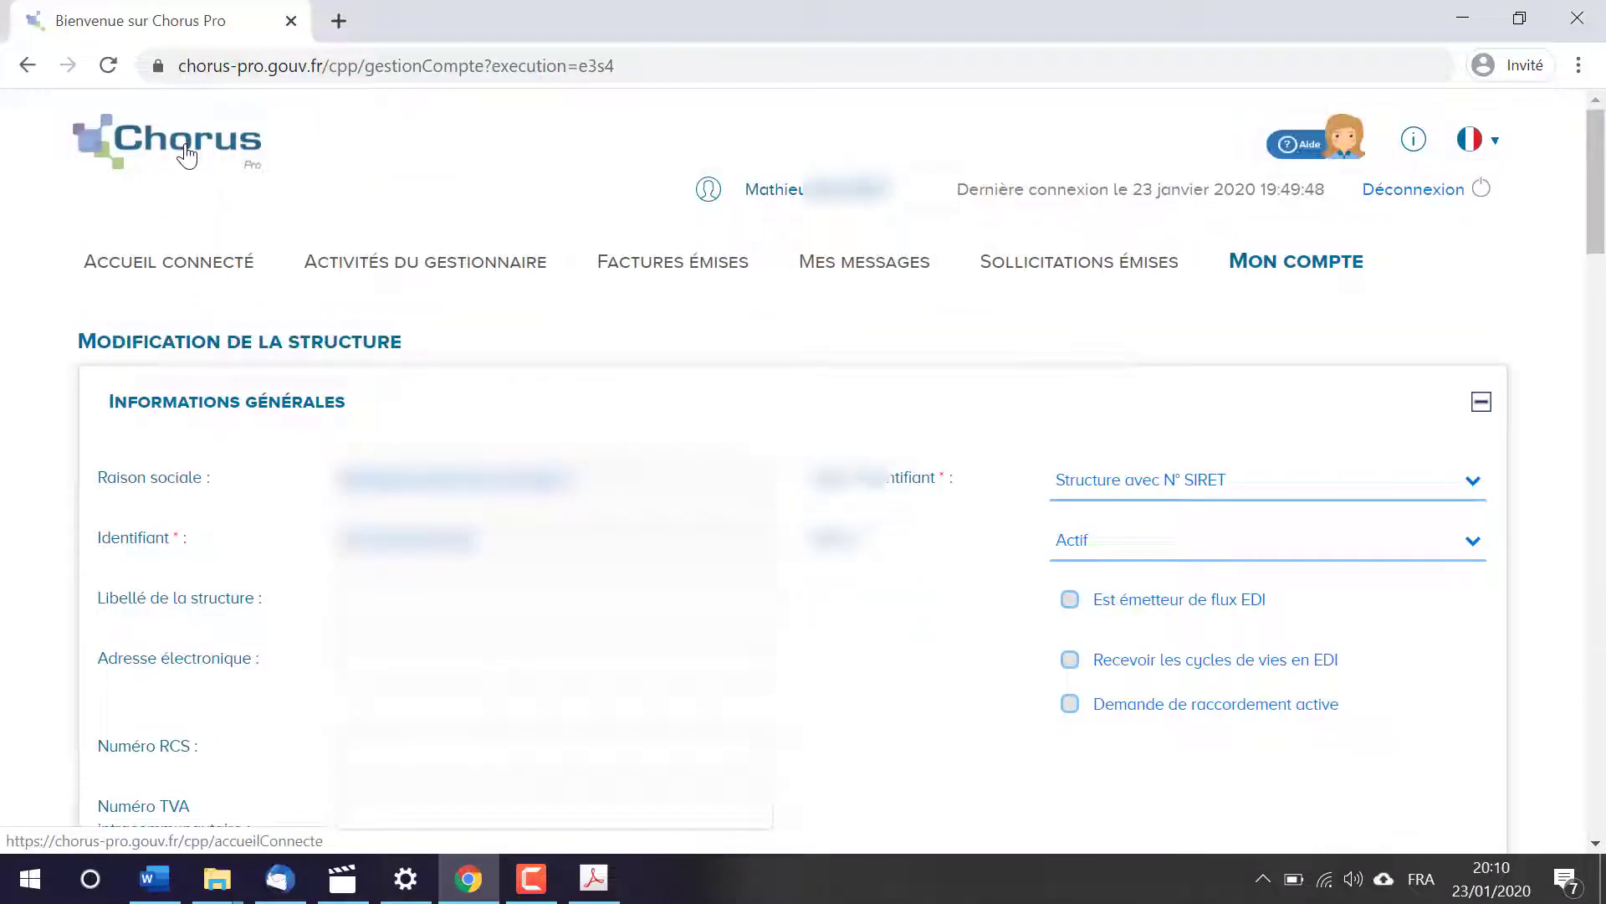
Step: Return to the portal's home page and start depositing a new invoice from the issued invoices area
click(187, 155)
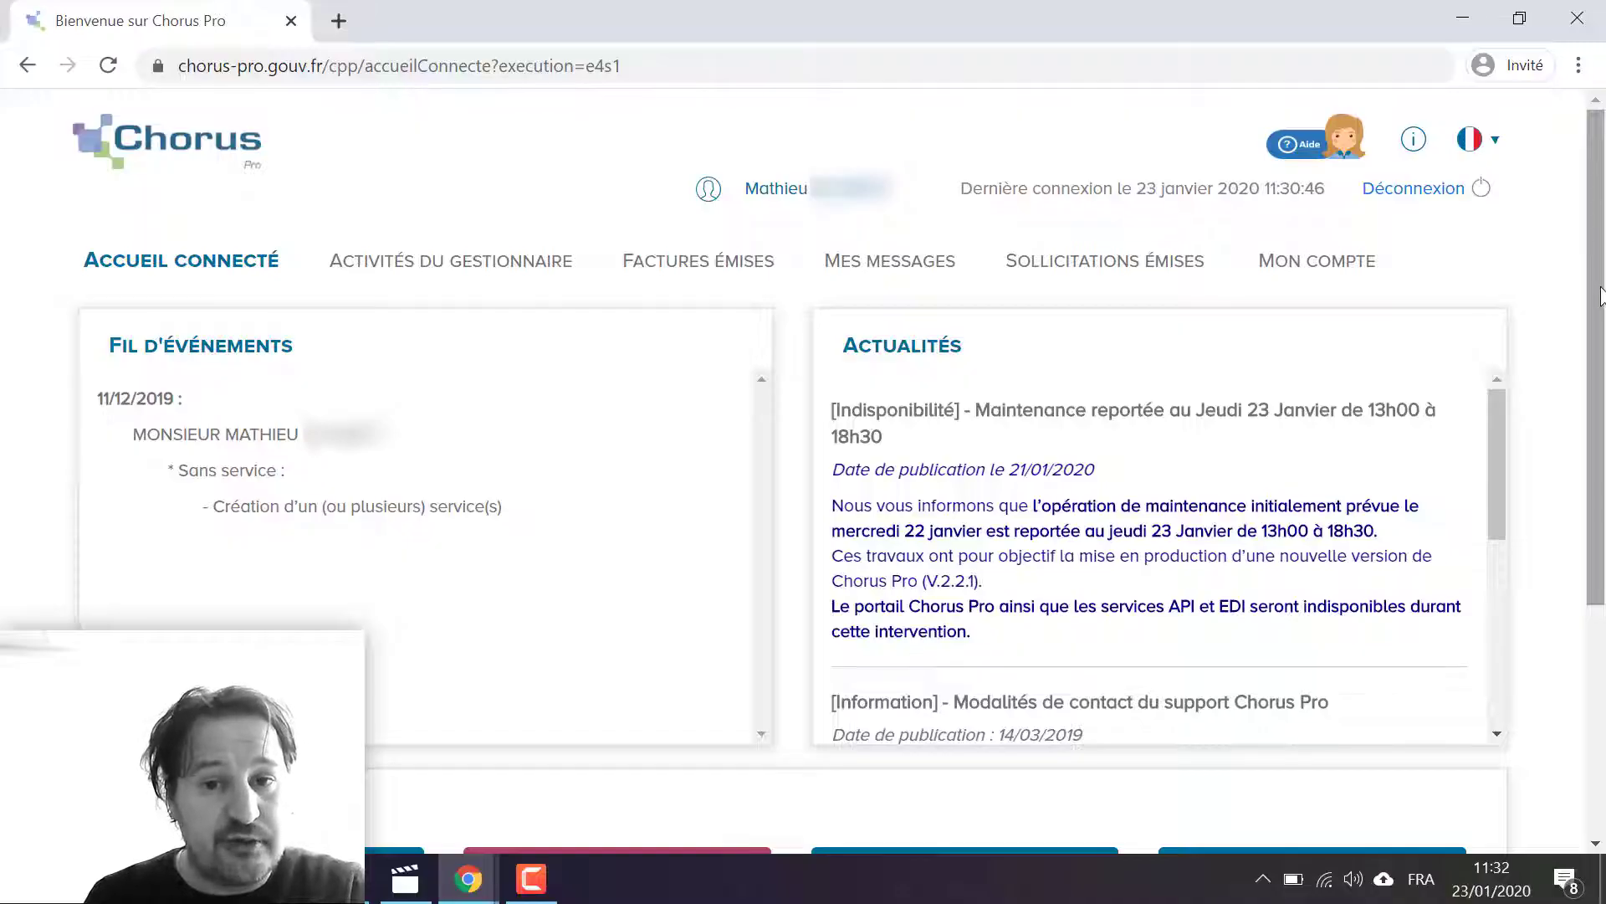
click(686, 270)
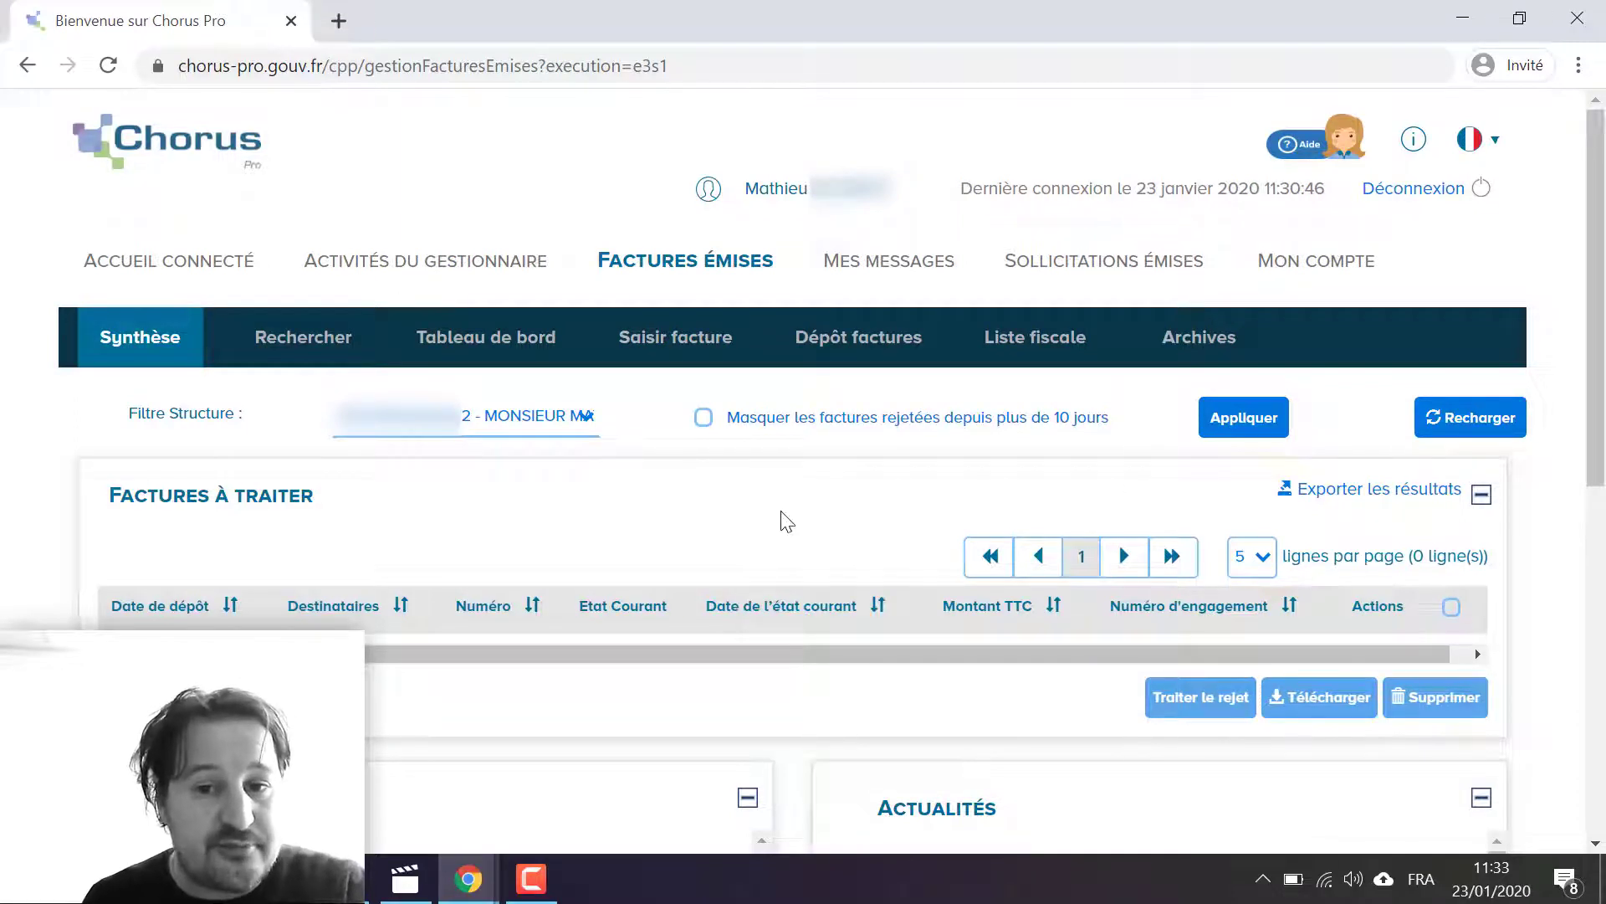
click(881, 339)
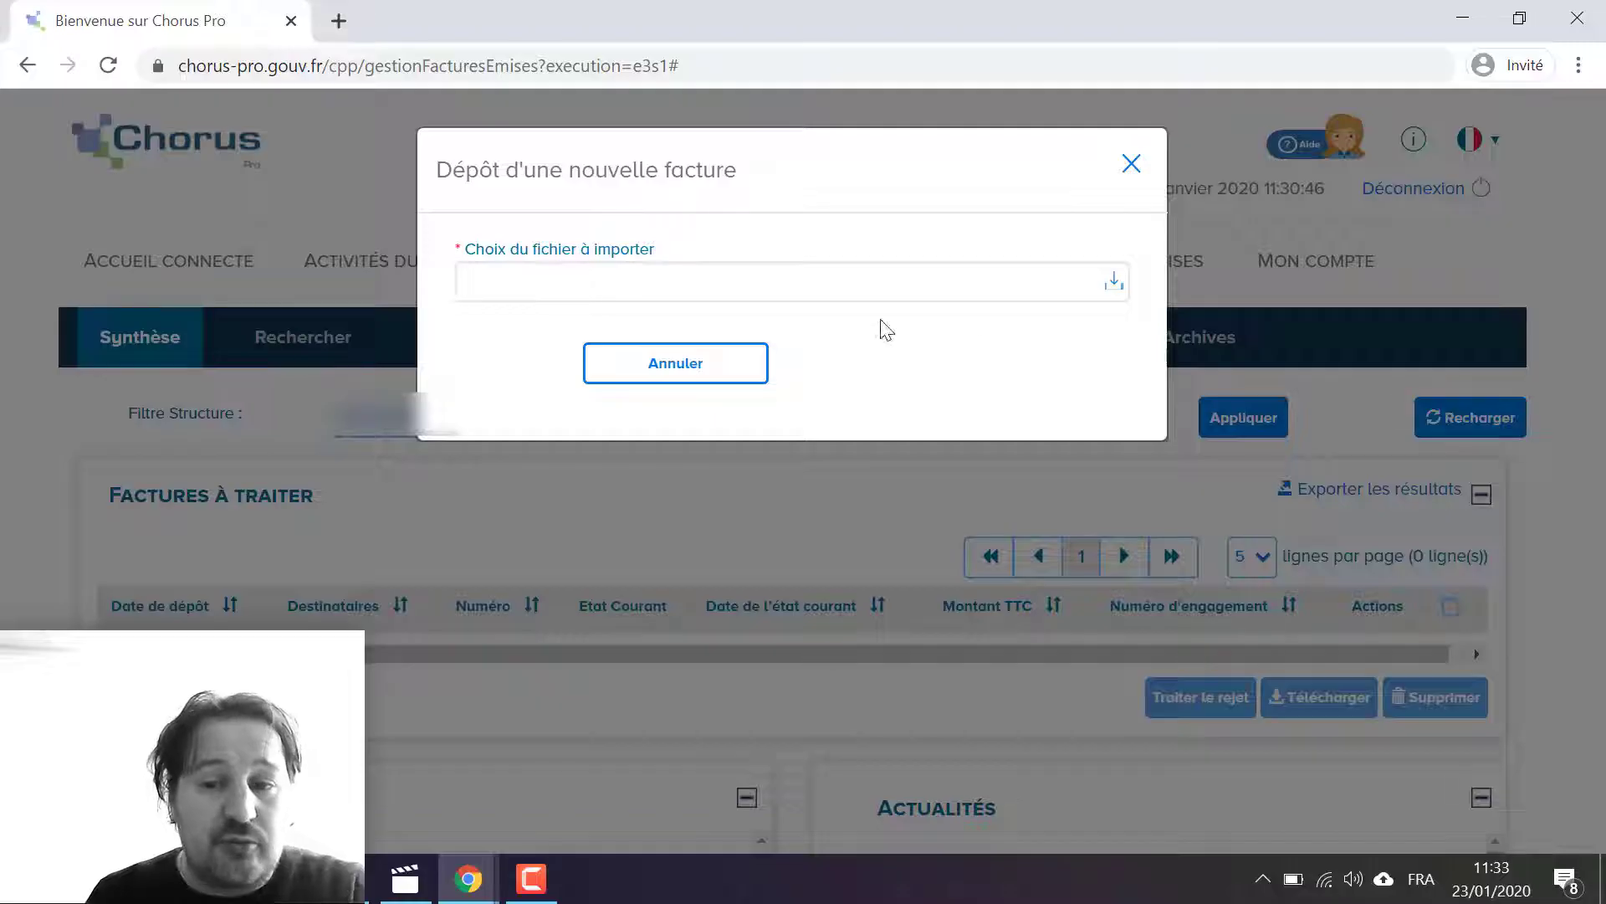
Step: Import facture-ENT01-0120.pdf from the Facture folder and set the billing framework to "A1: Dépôt par un fournisseur d'une facture"
click(542, 286)
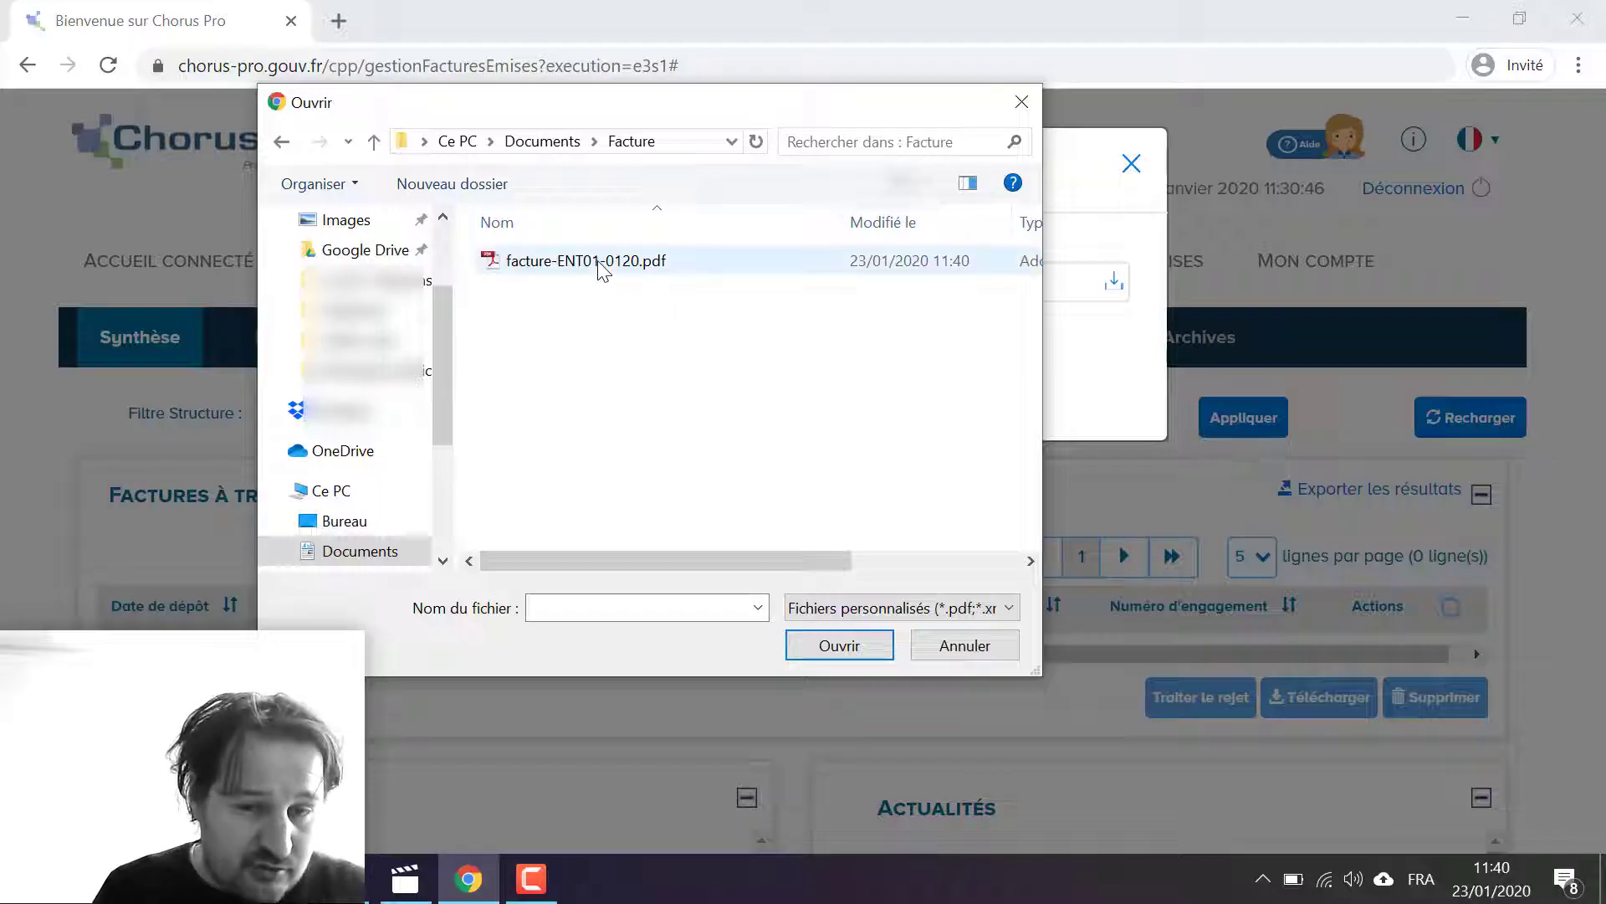
click(599, 263)
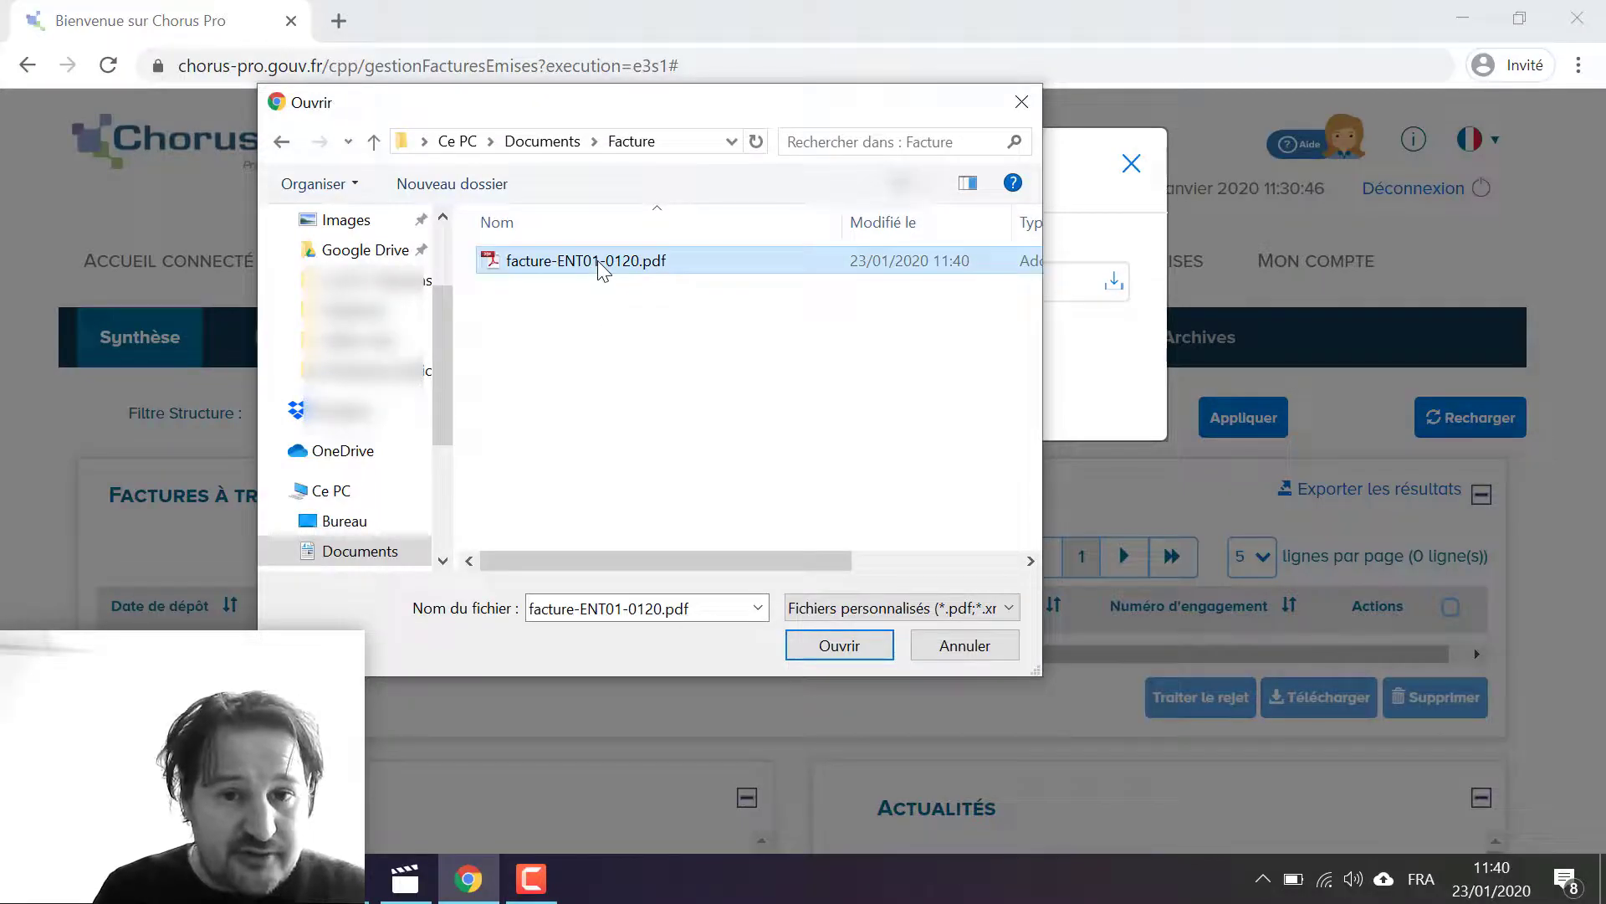
click(845, 650)
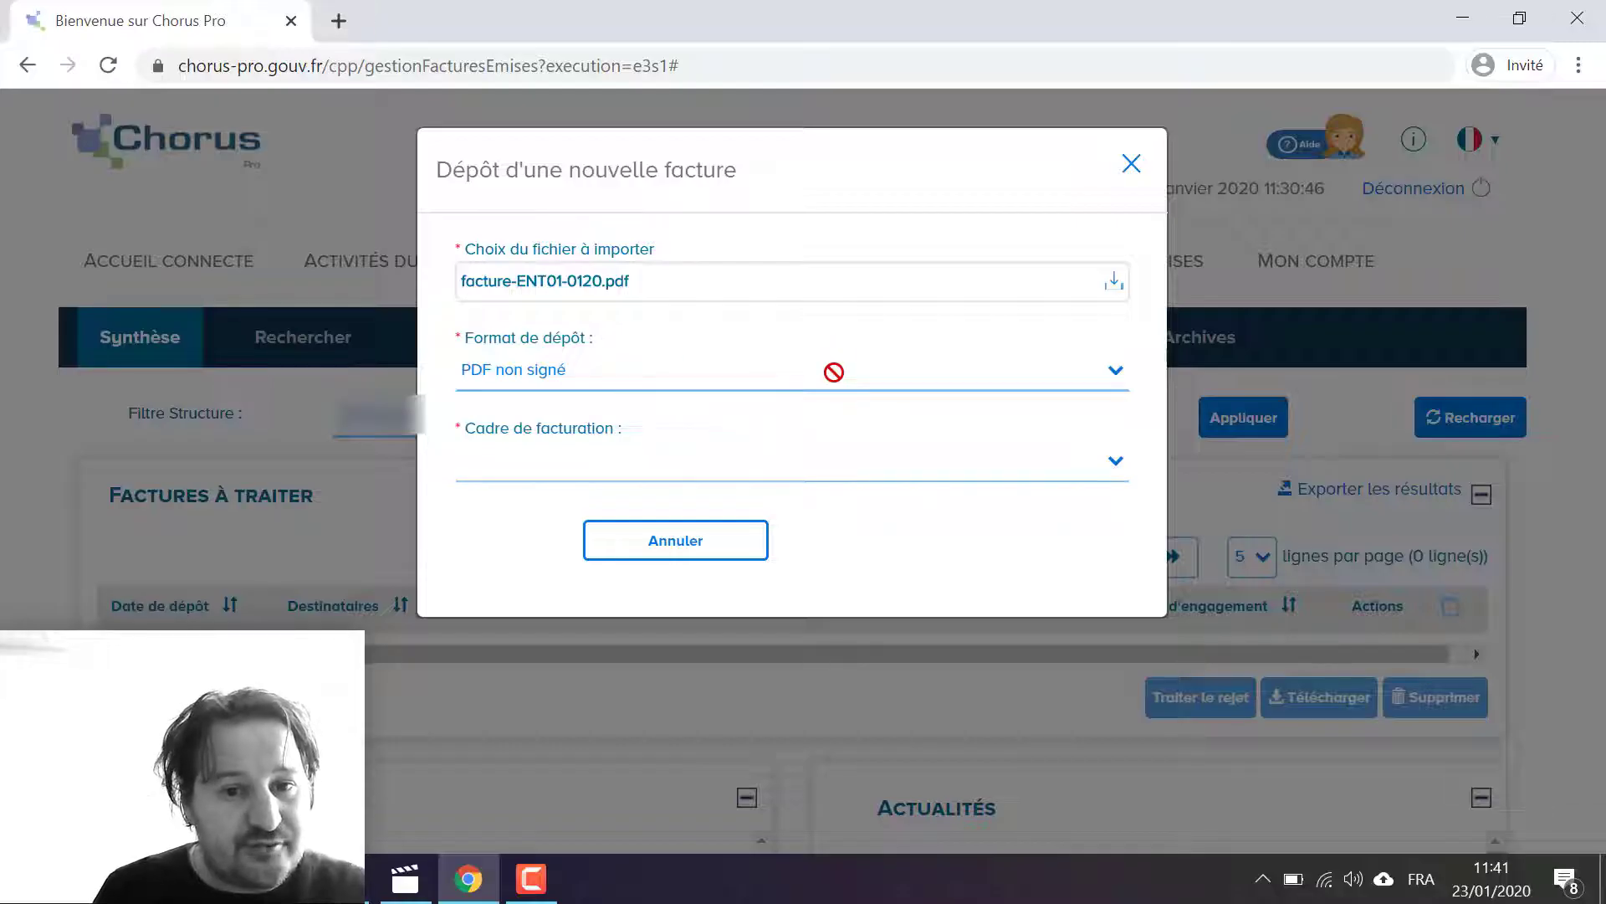
click(915, 488)
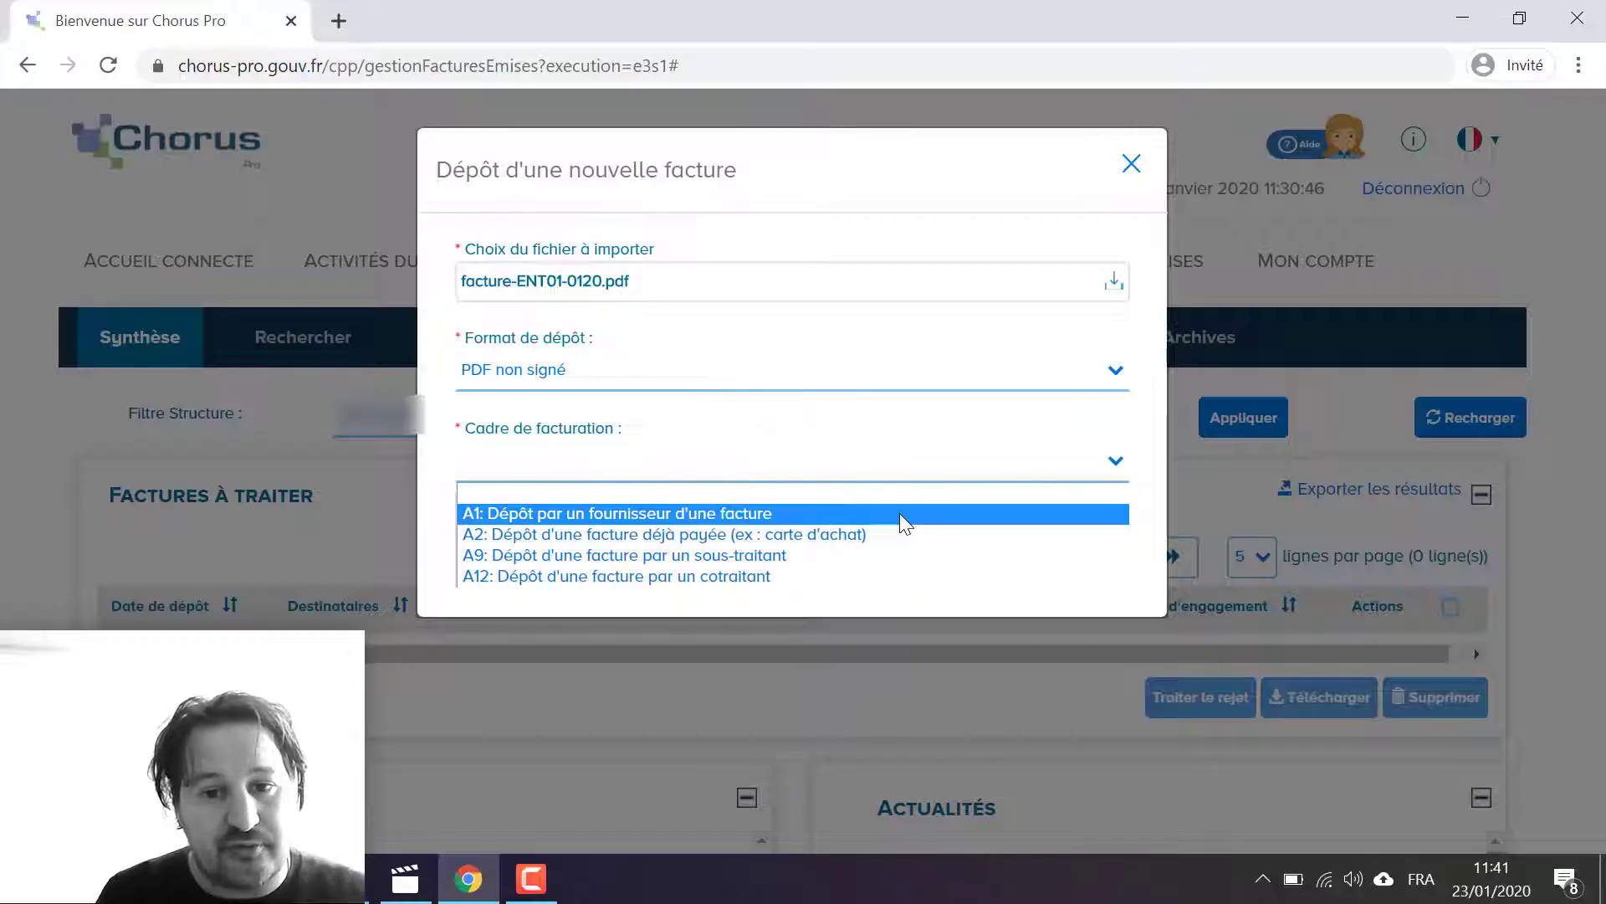
click(900, 513)
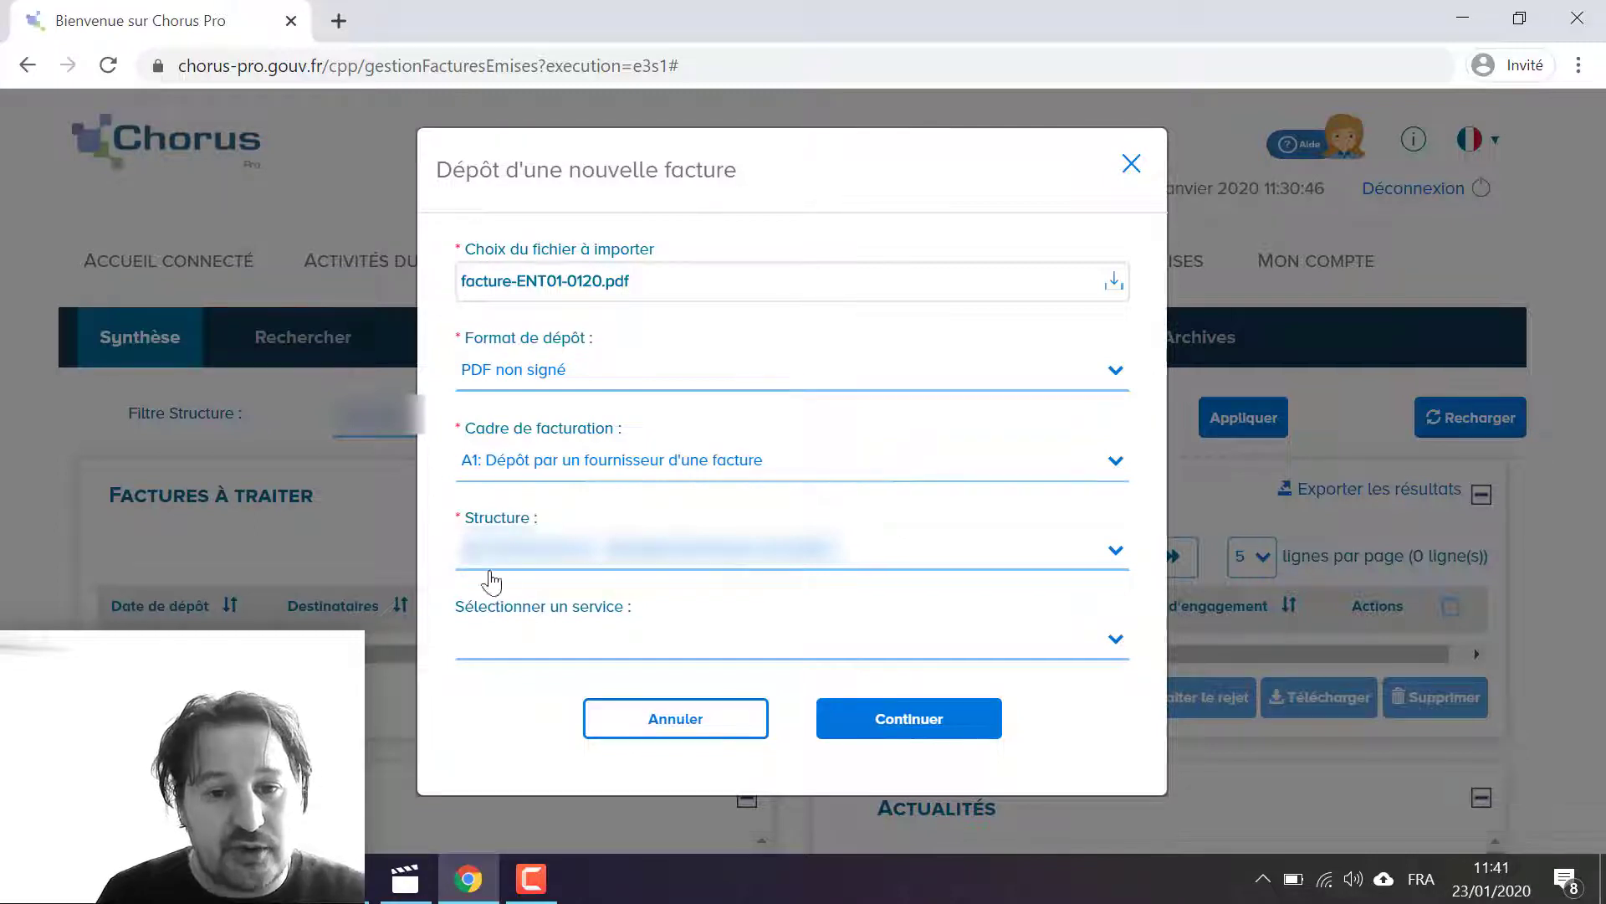
Step: Continue to the invoice deposit form and select the recipient structure by entering its SIRET number
click(903, 706)
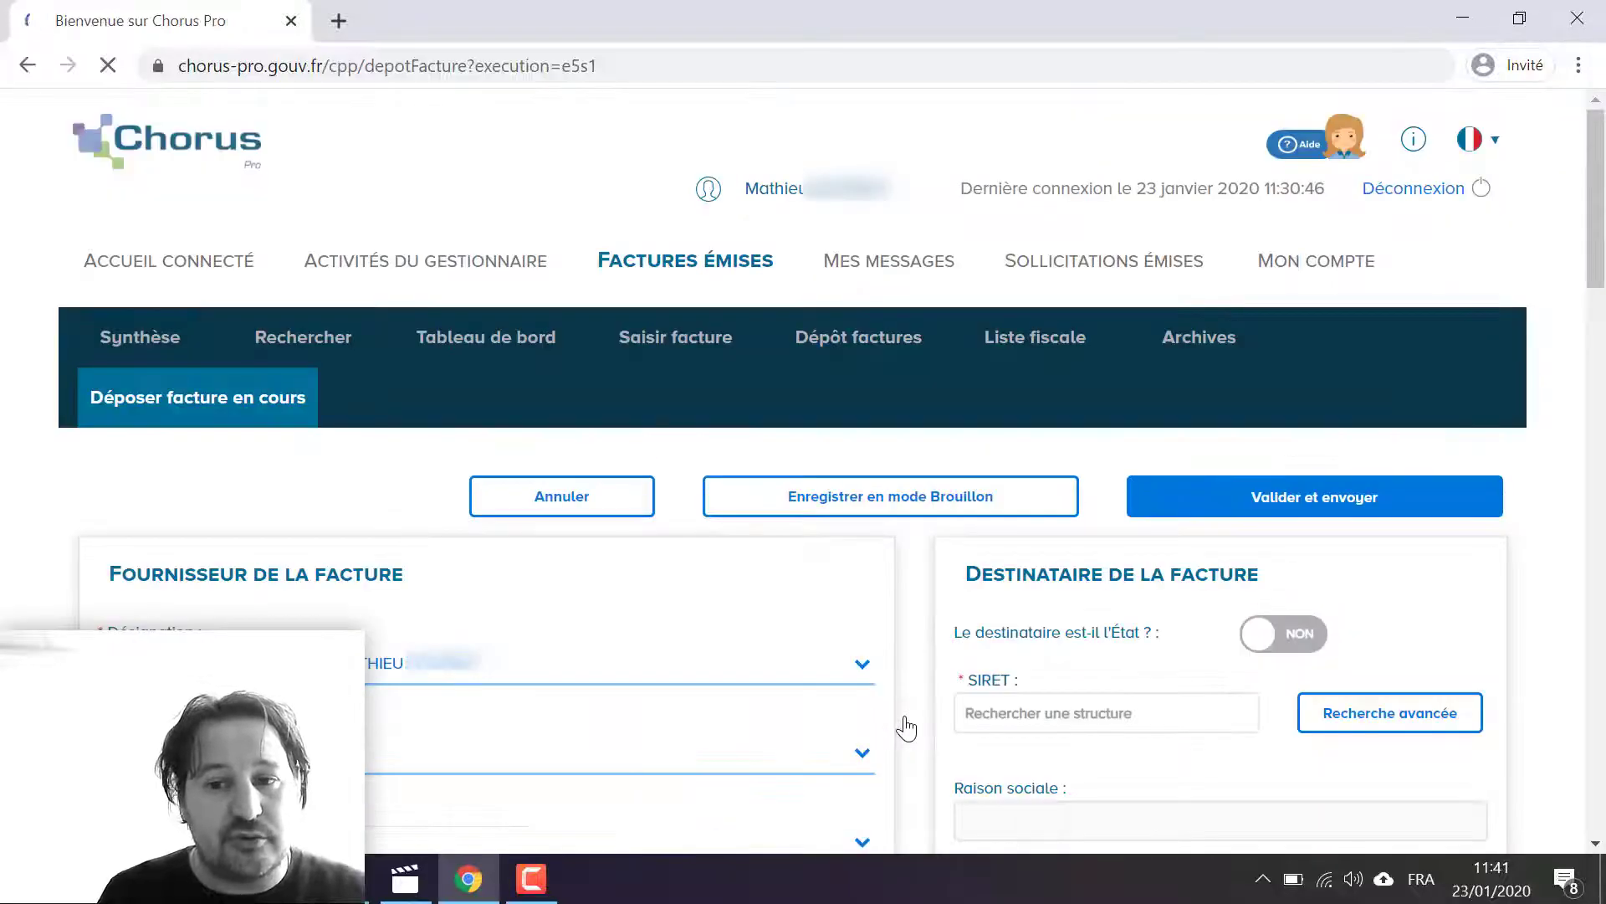
scroll(906, 727, down, 4)
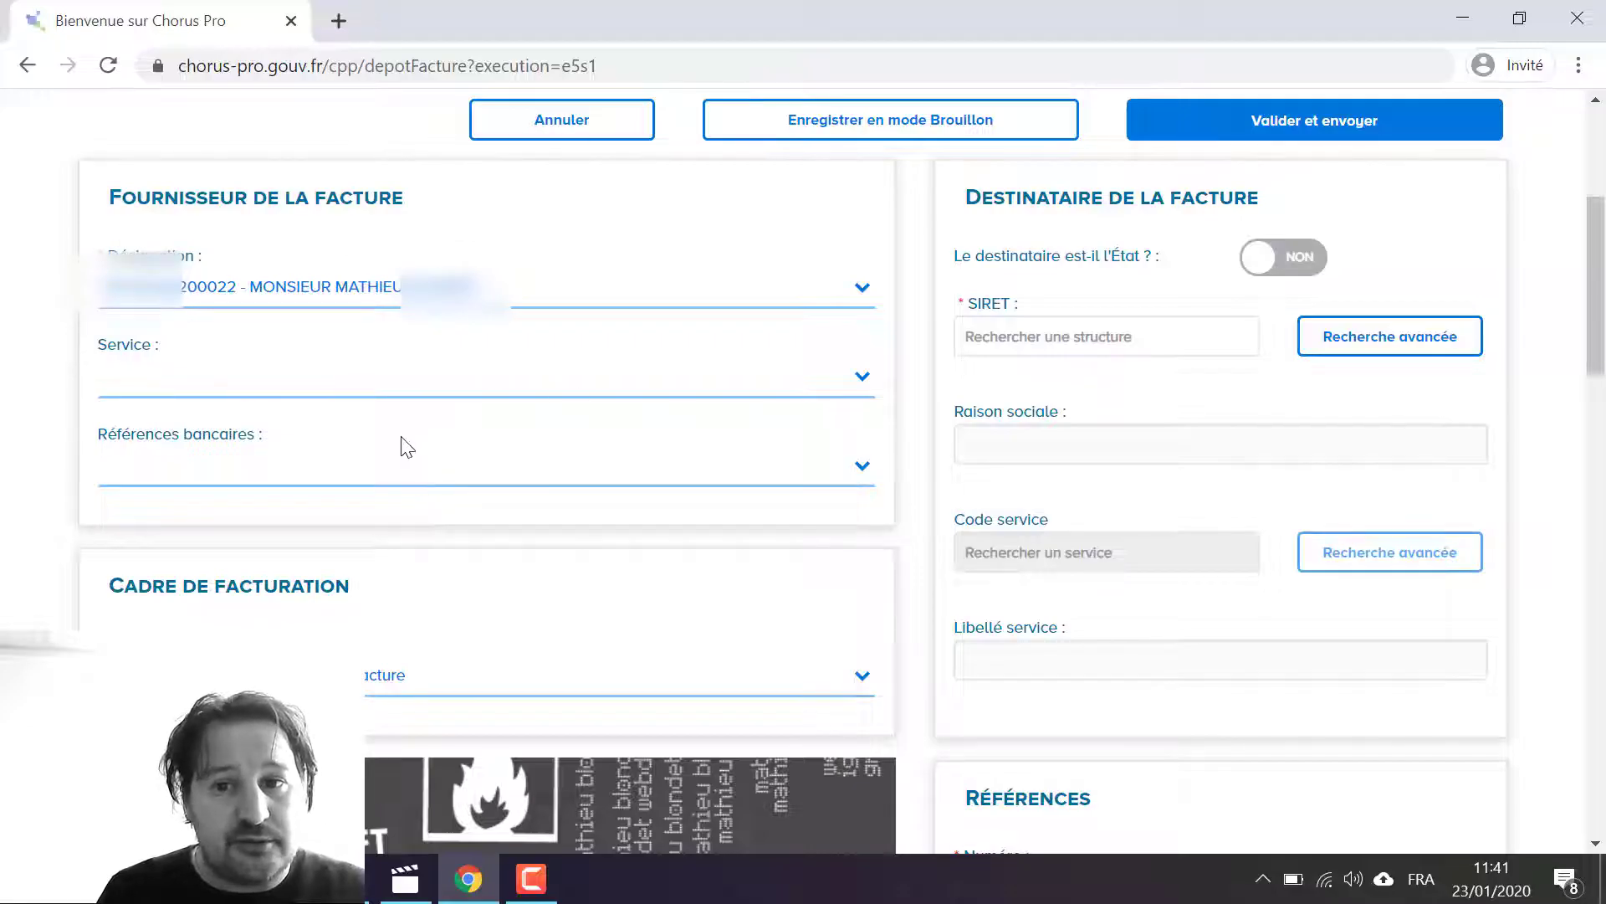
scroll(972, 536, up, 1)
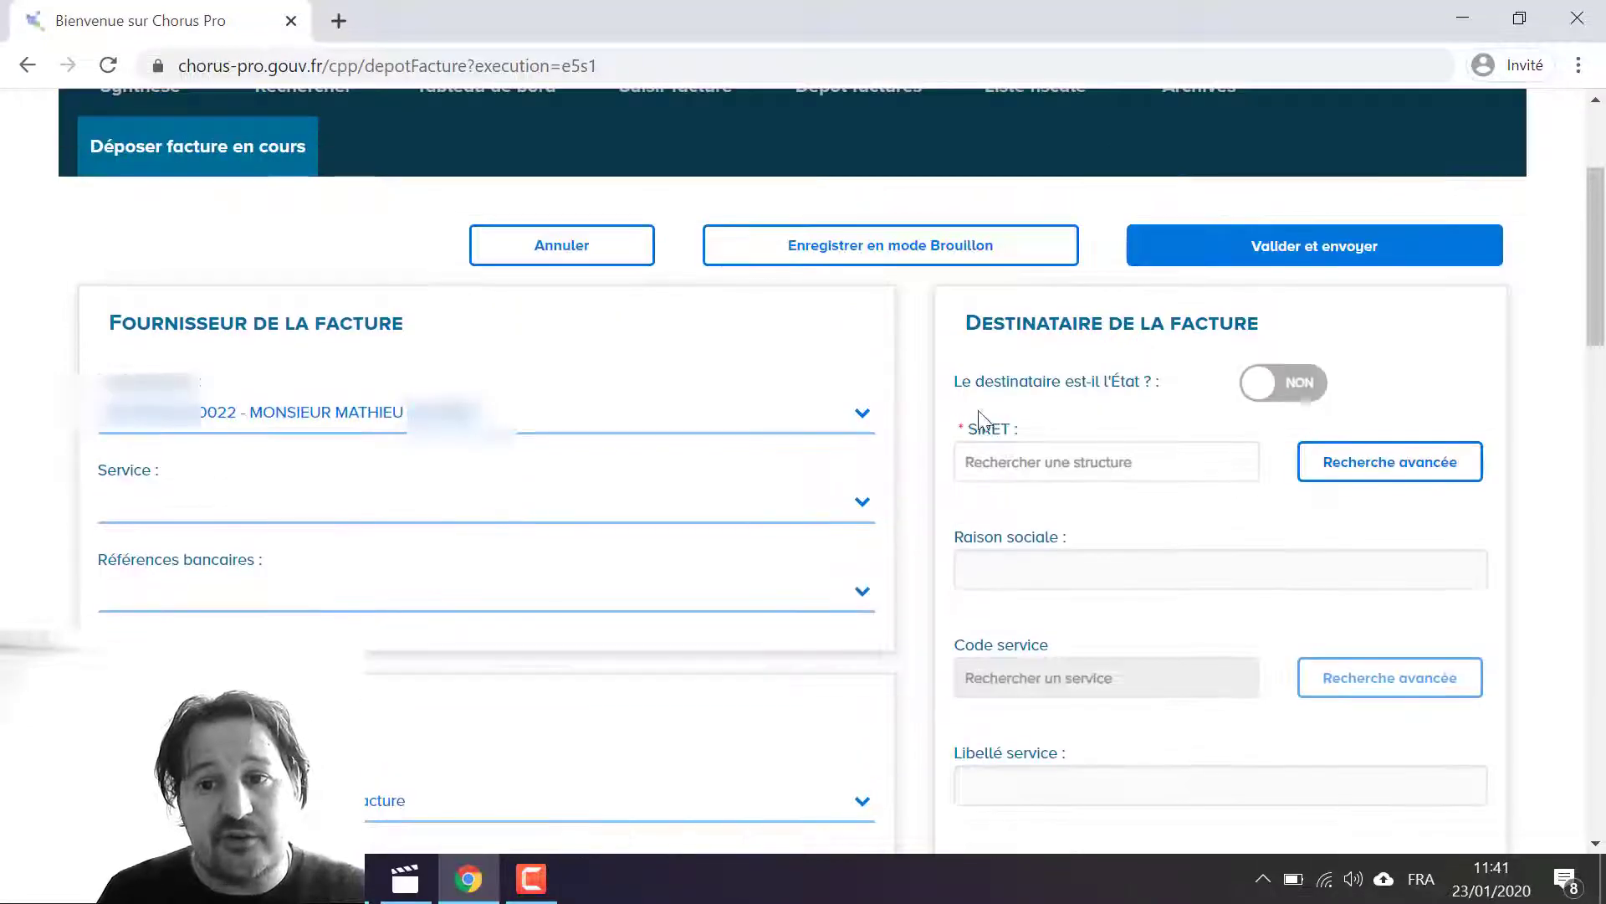
scroll(901, 530, down, 1)
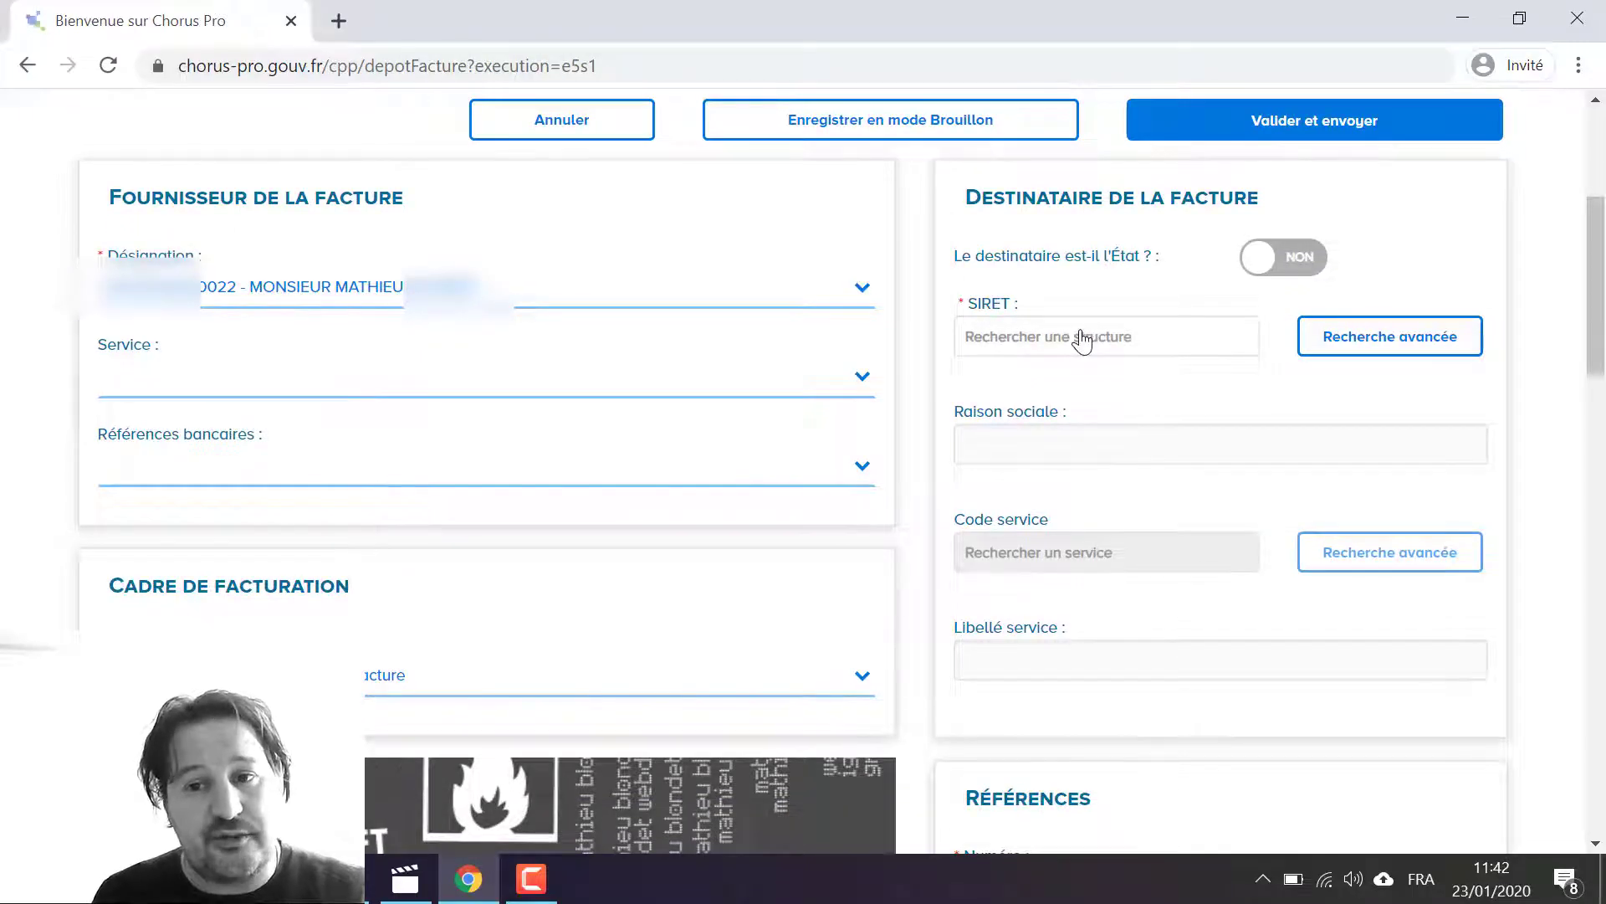
click(1044, 341)
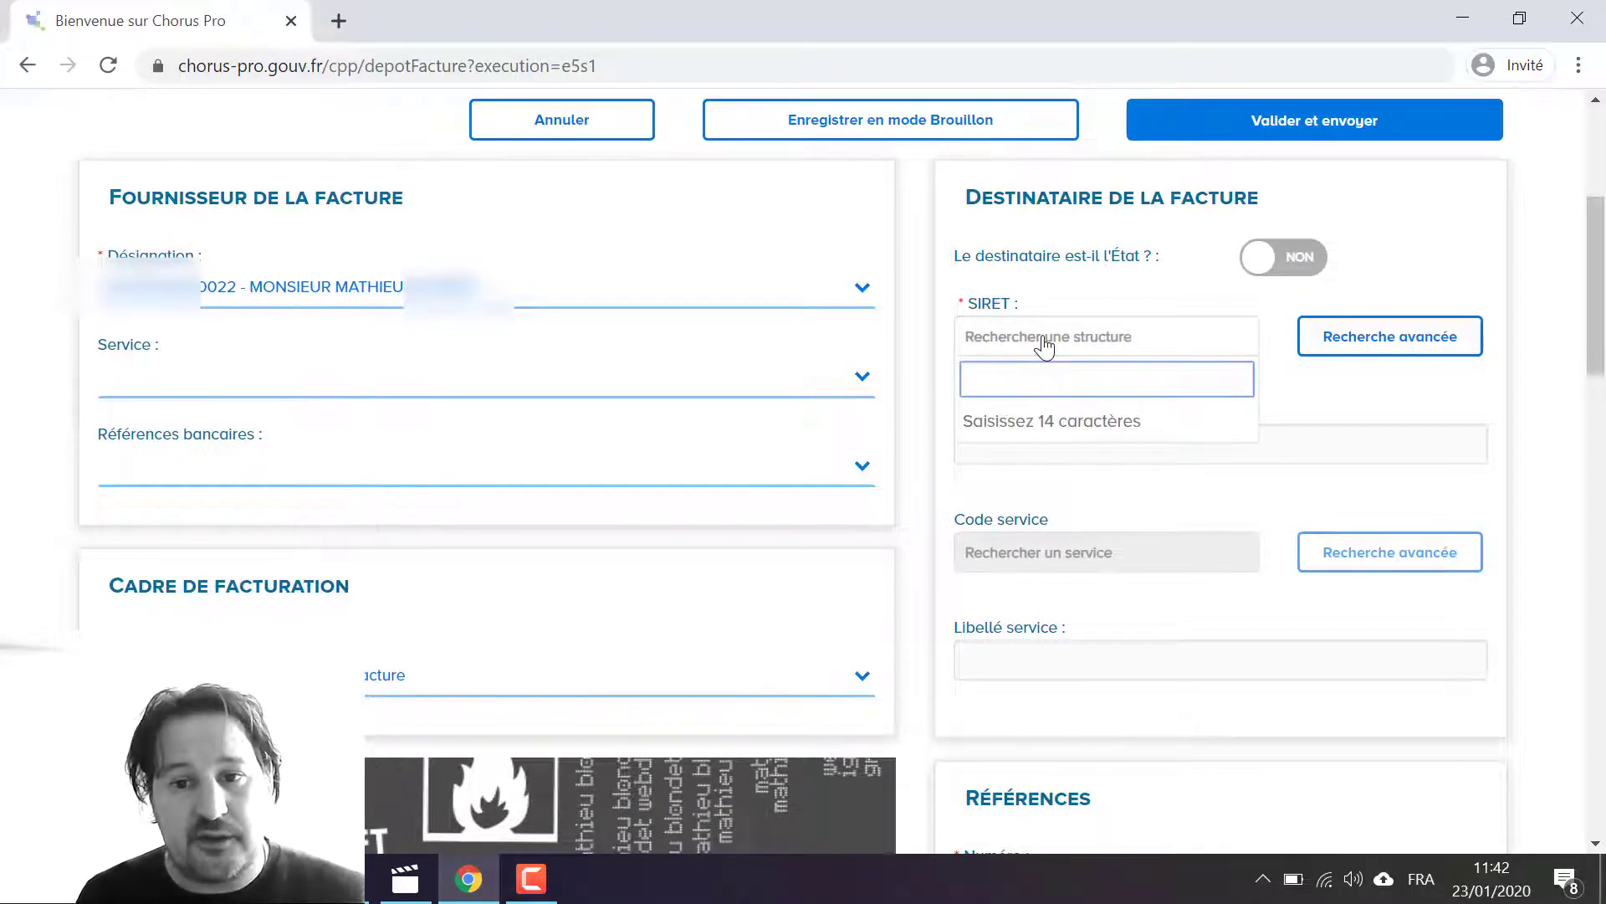
key(ctrl+v)
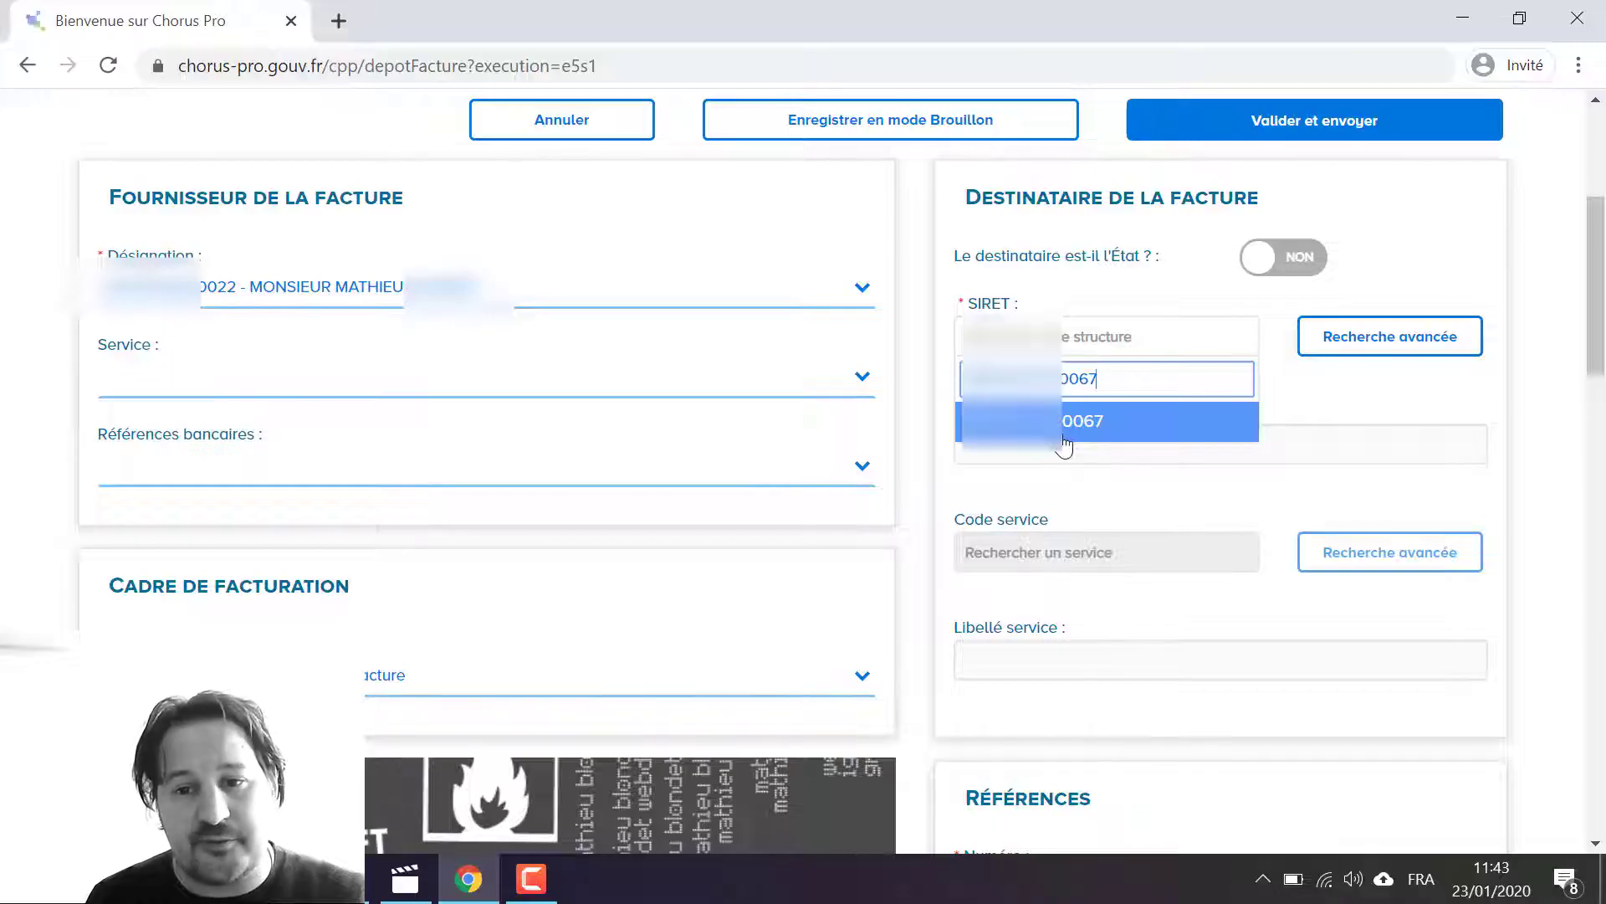
click(1065, 422)
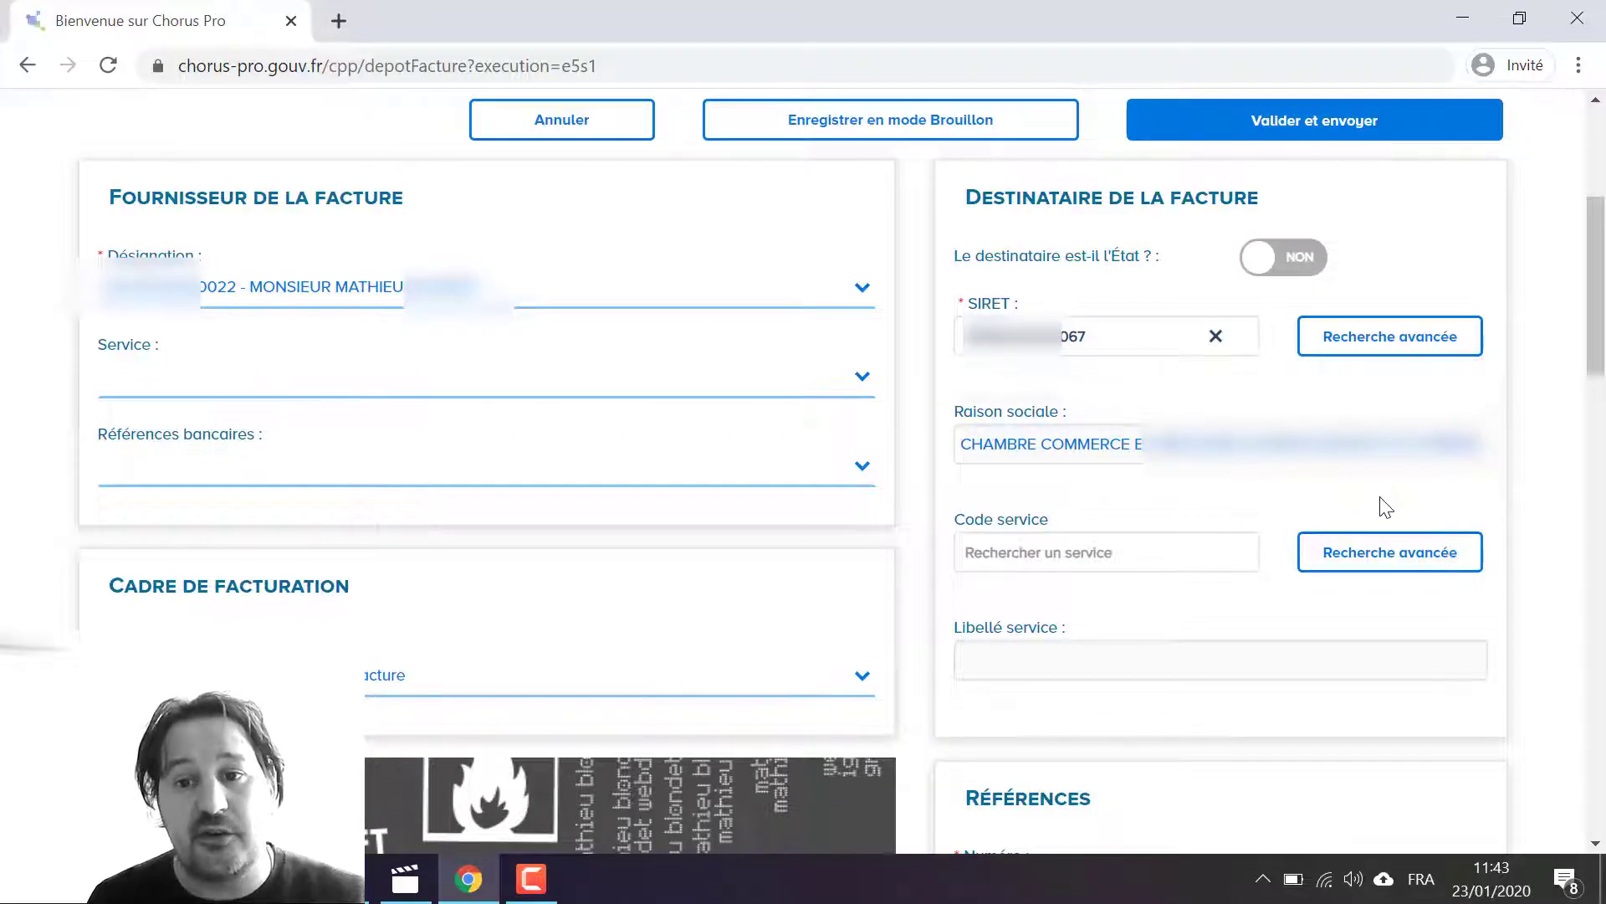
Step: Enter the invoice number in the Références section
scroll(1122, 463, down, 6)
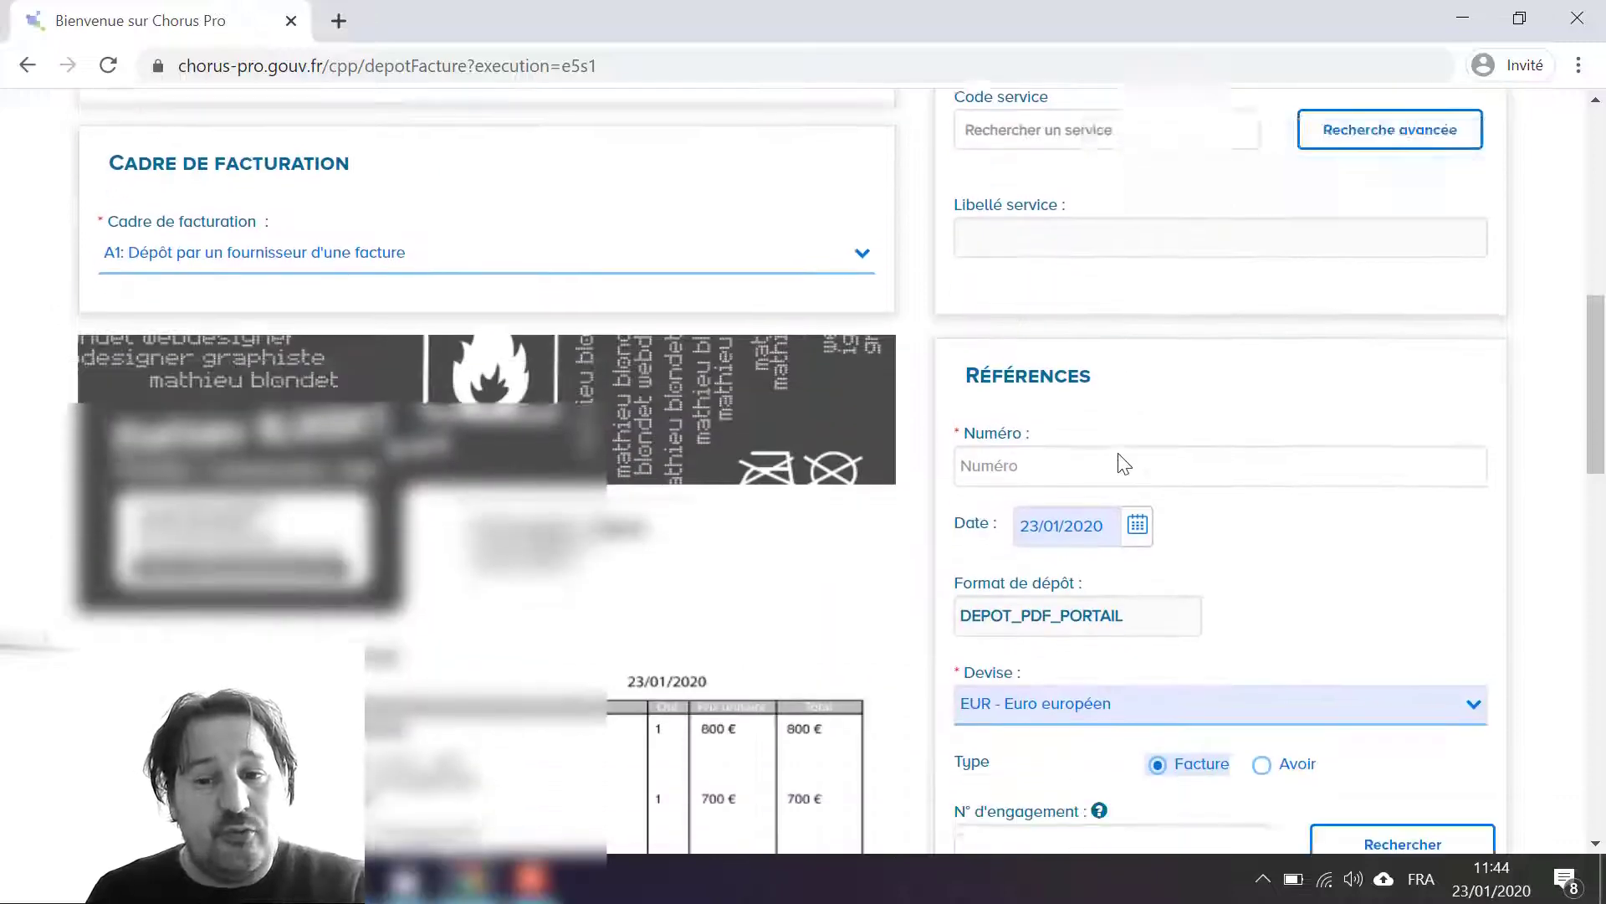
click(1122, 384)
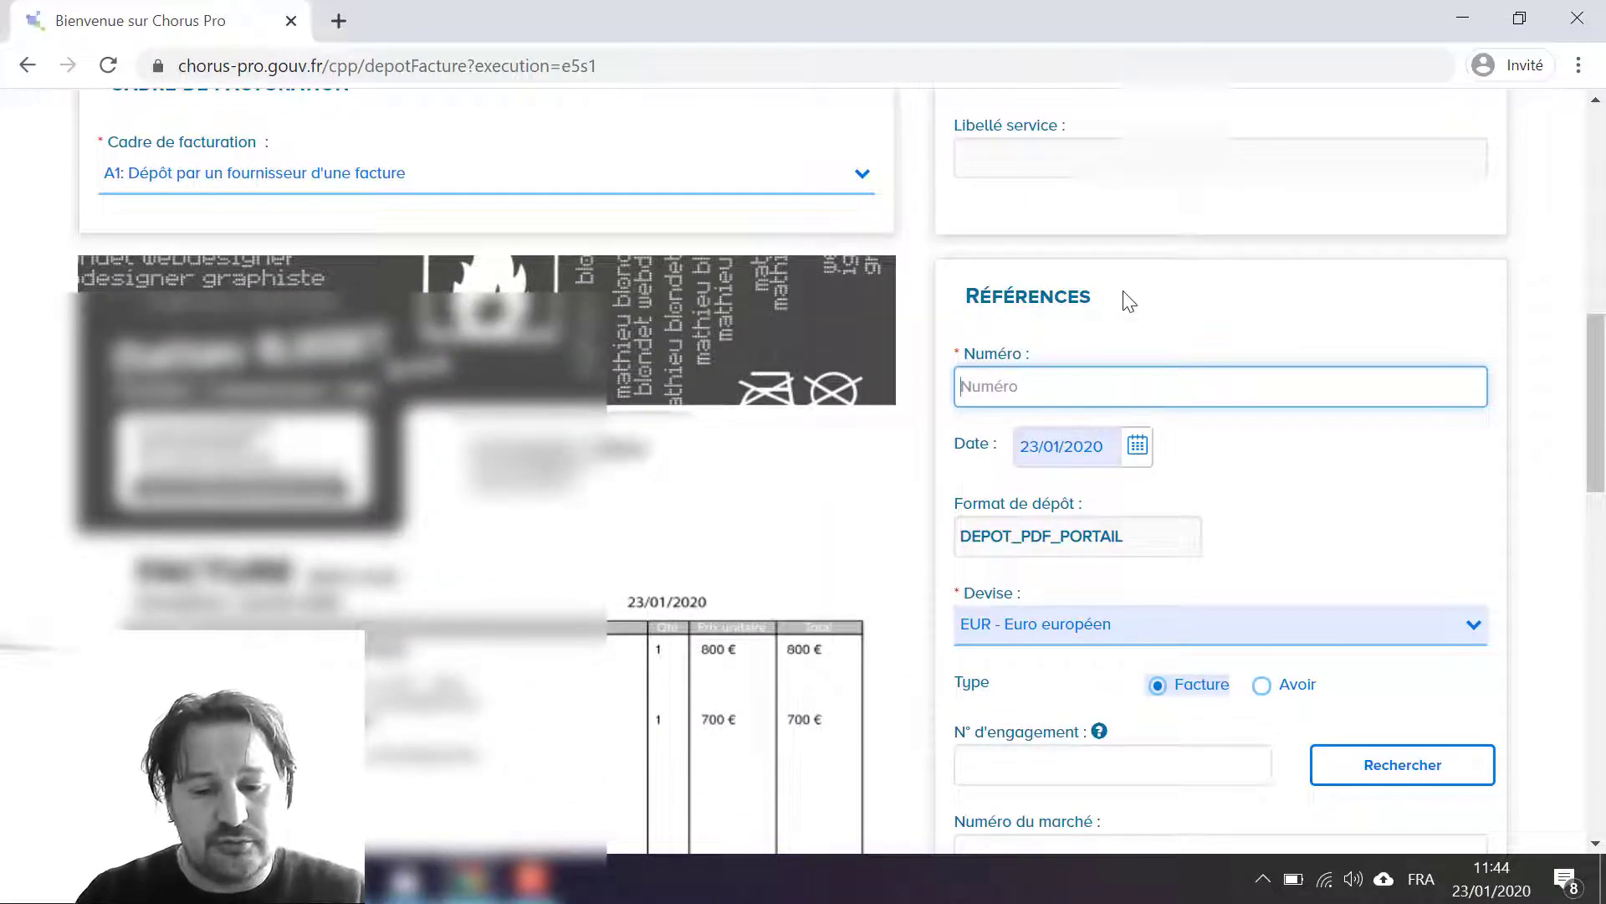
text(ENT)
Step: Try the VAT type "TVA sur les encaissements" for the invoice, and return it to "Exonéré"
scroll(886, 512, down, 3)
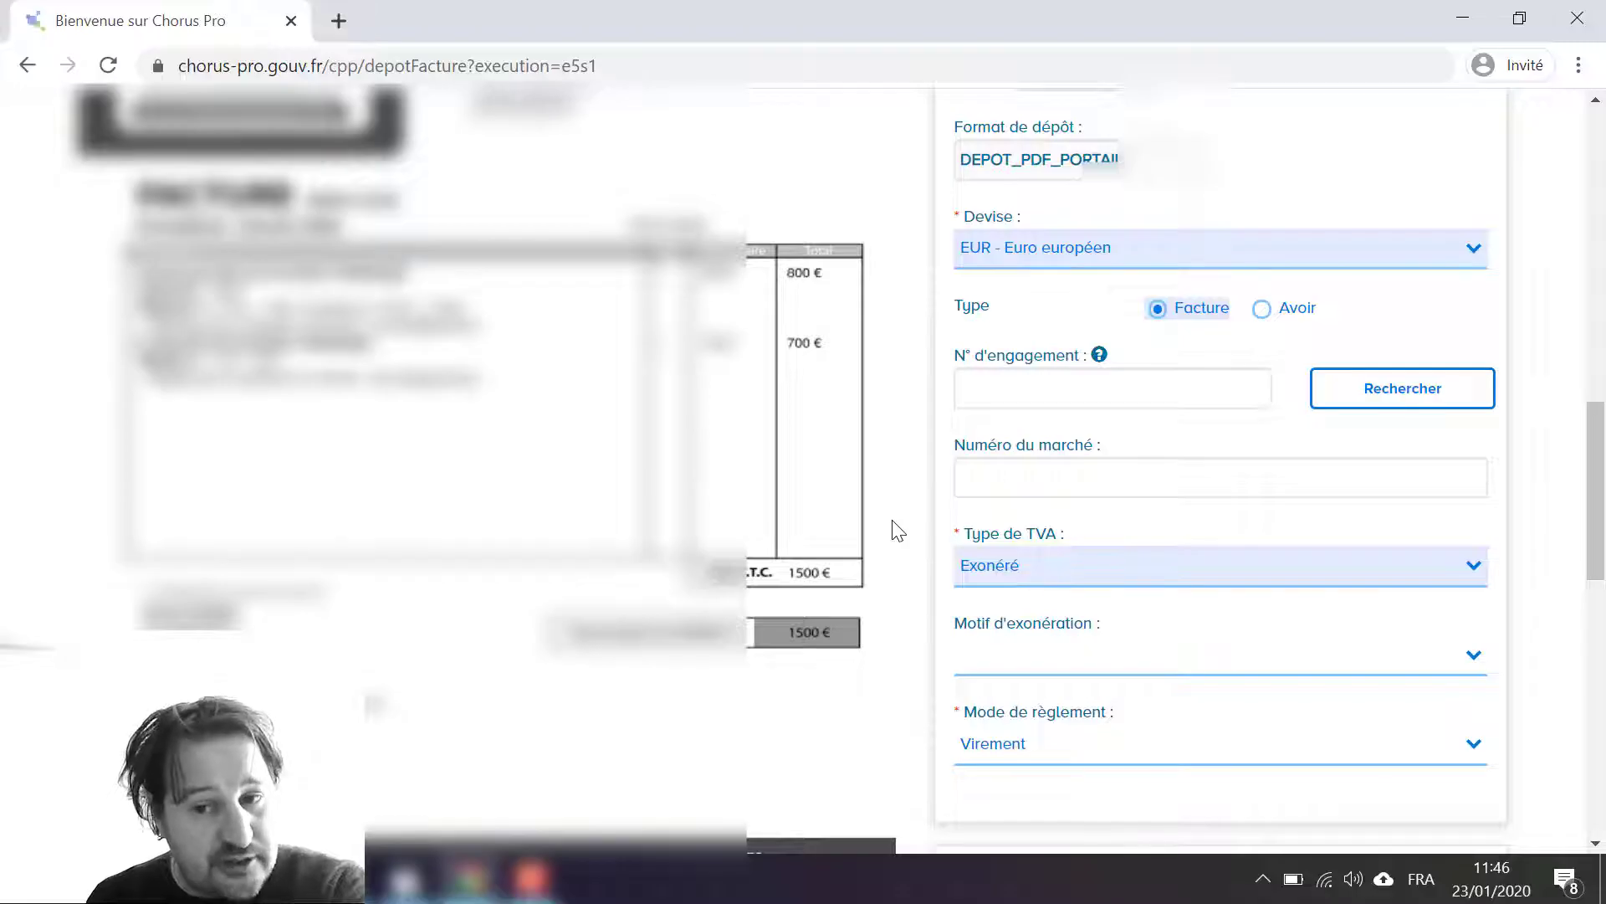
click(992, 573)
click(1212, 644)
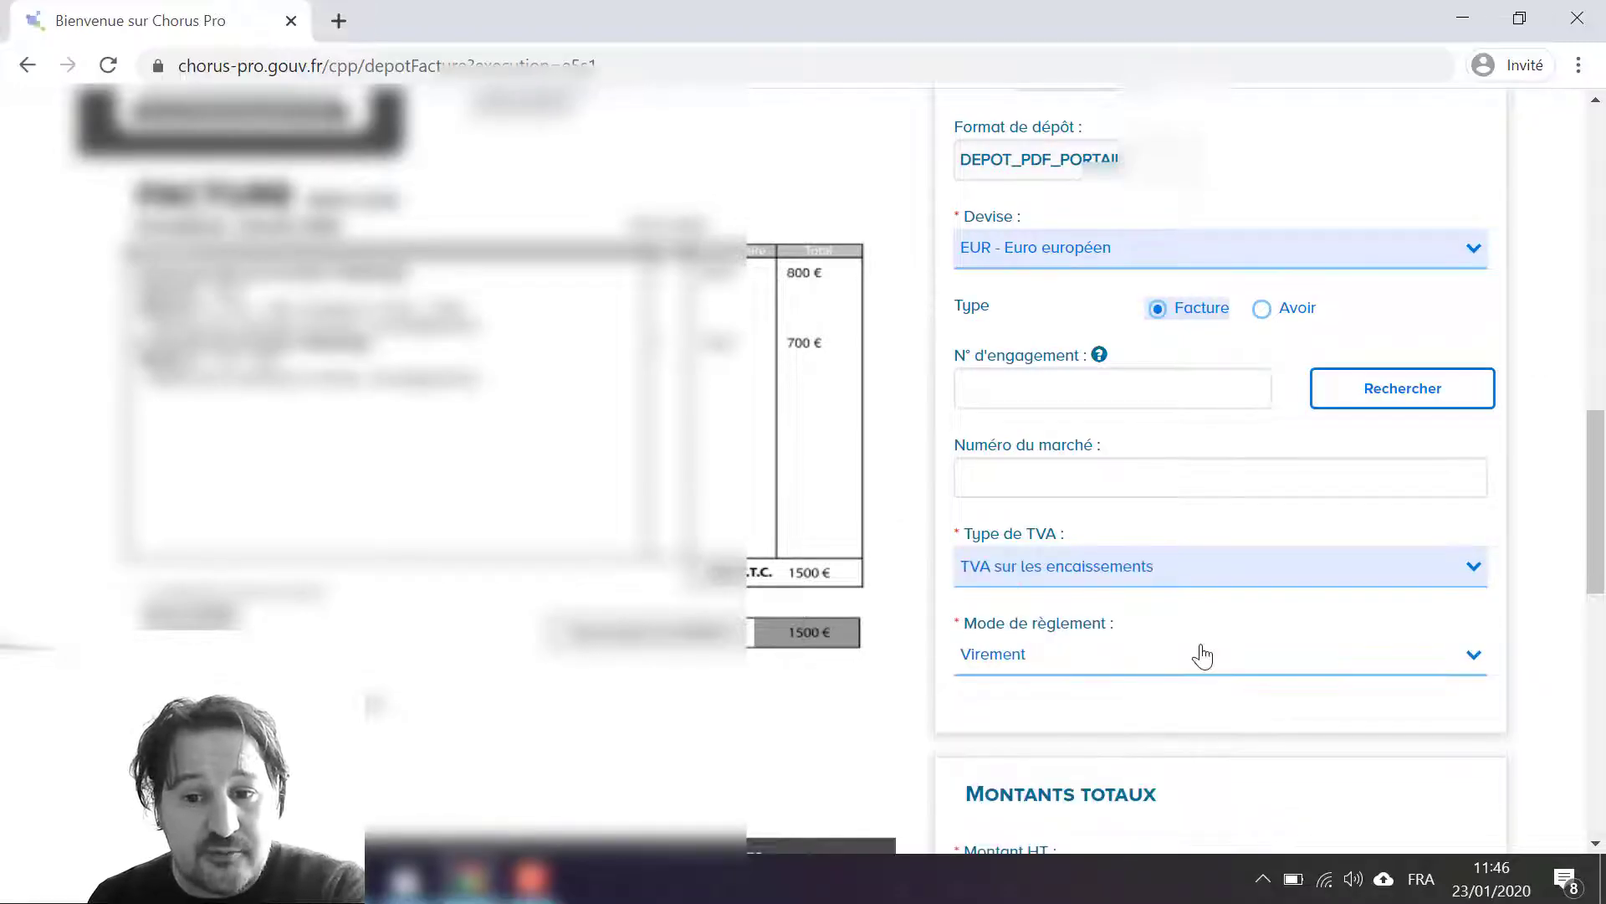
click(1104, 569)
click(1093, 659)
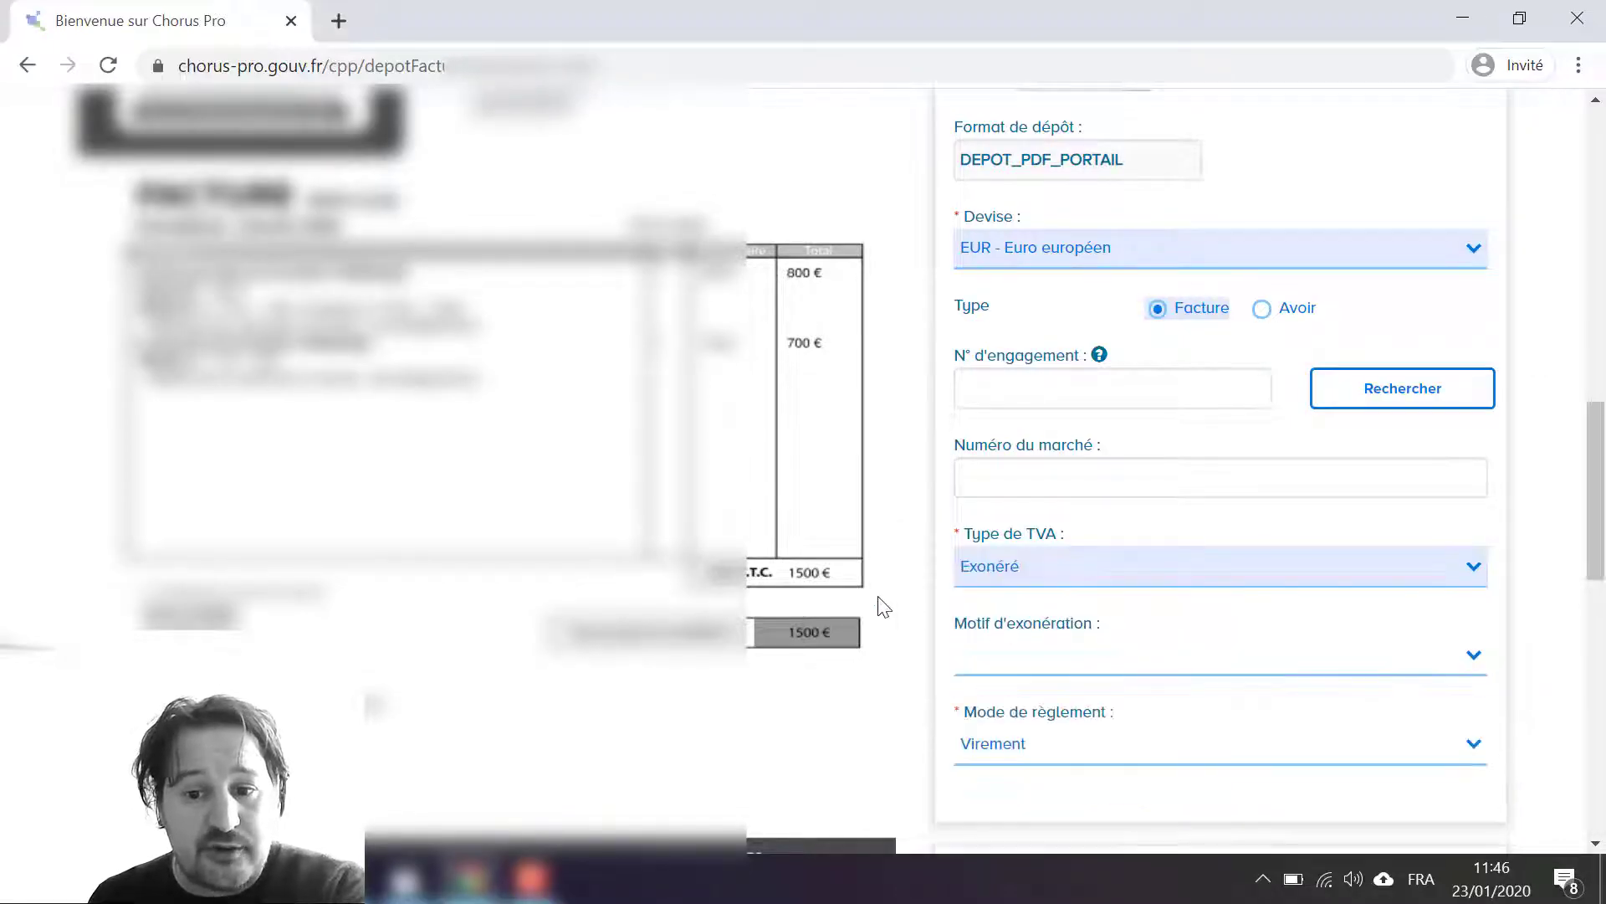
Step: Set the invoice's VAT exemption reason to "Art 293B(FranchiseEnBase)"
scroll(883, 609, down, 1)
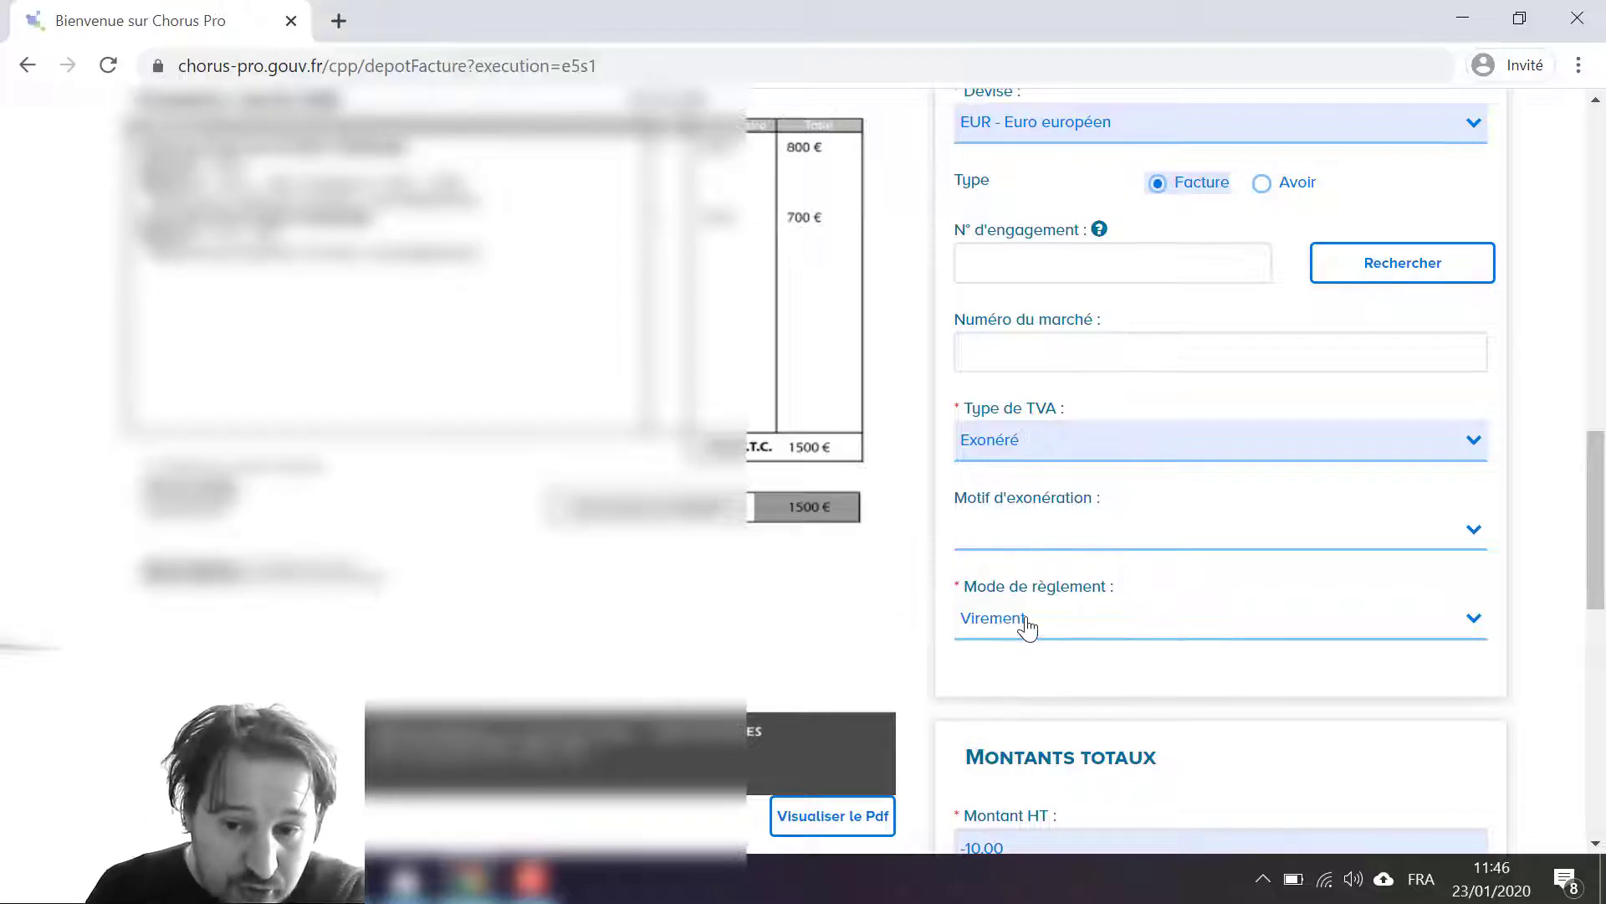
scroll(781, 611, down, 1)
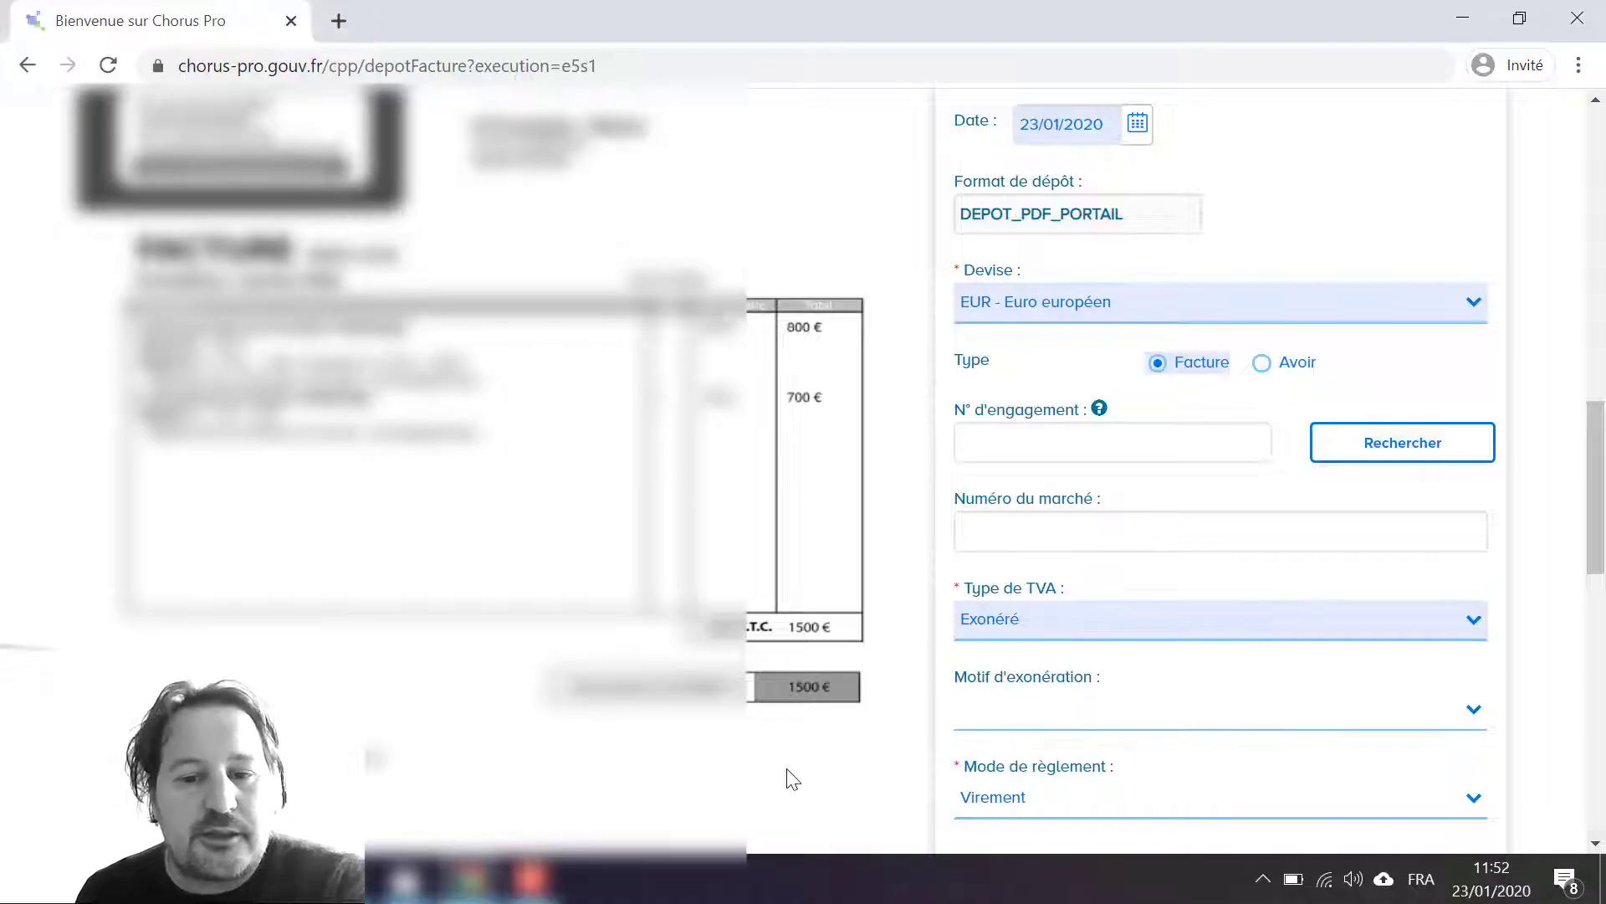
click(1017, 726)
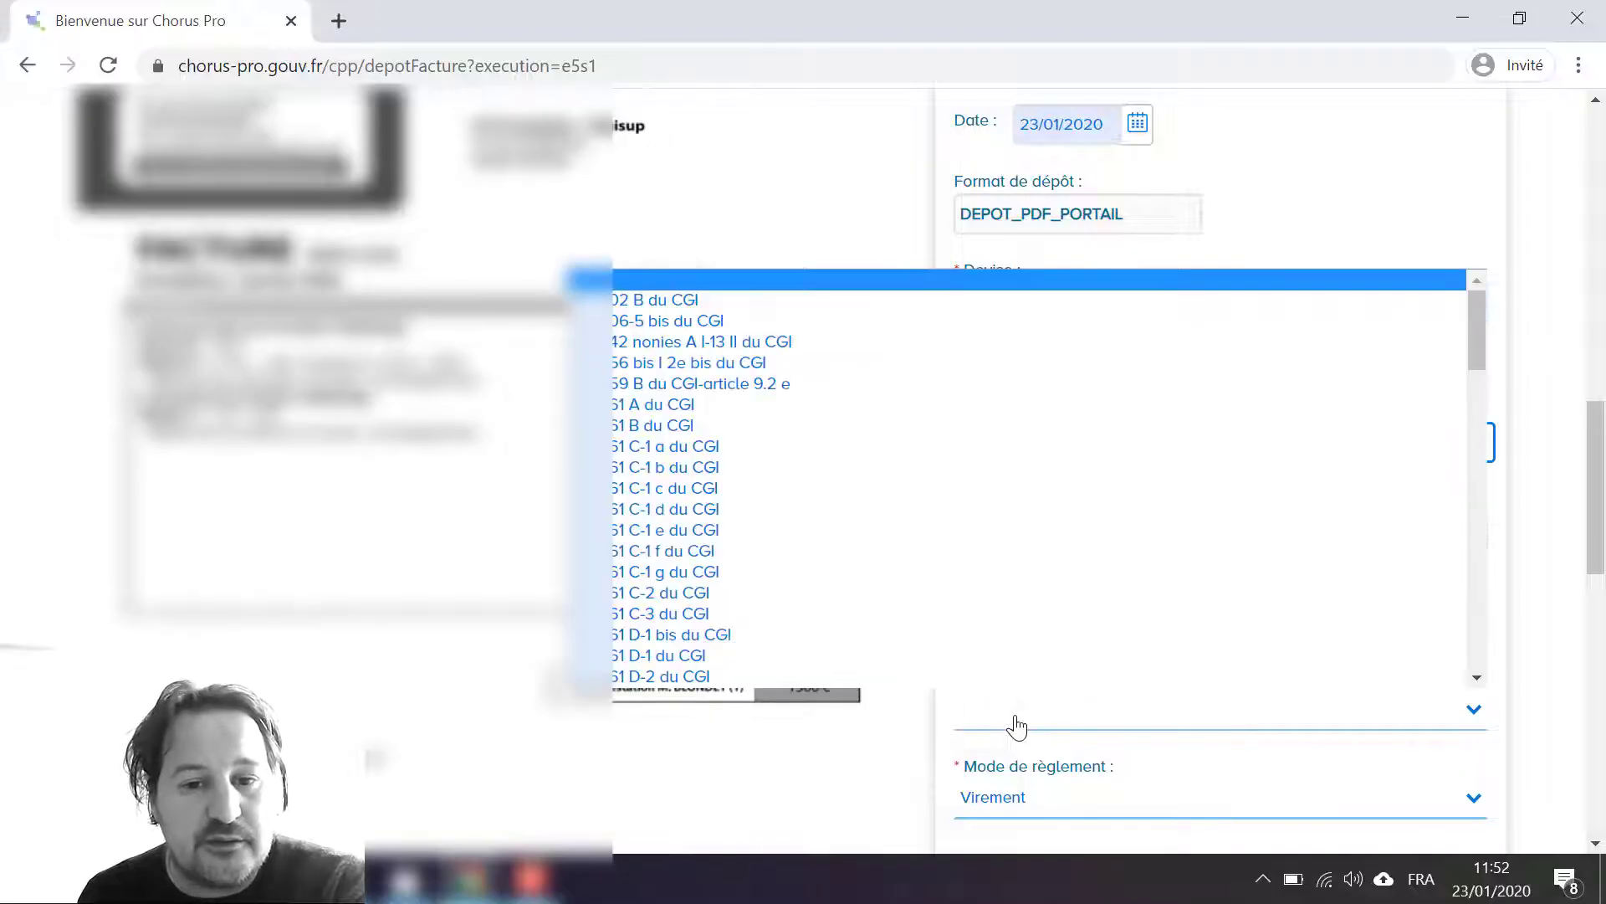
scroll(896, 519, down, 5)
scroll(888, 509, down, 3)
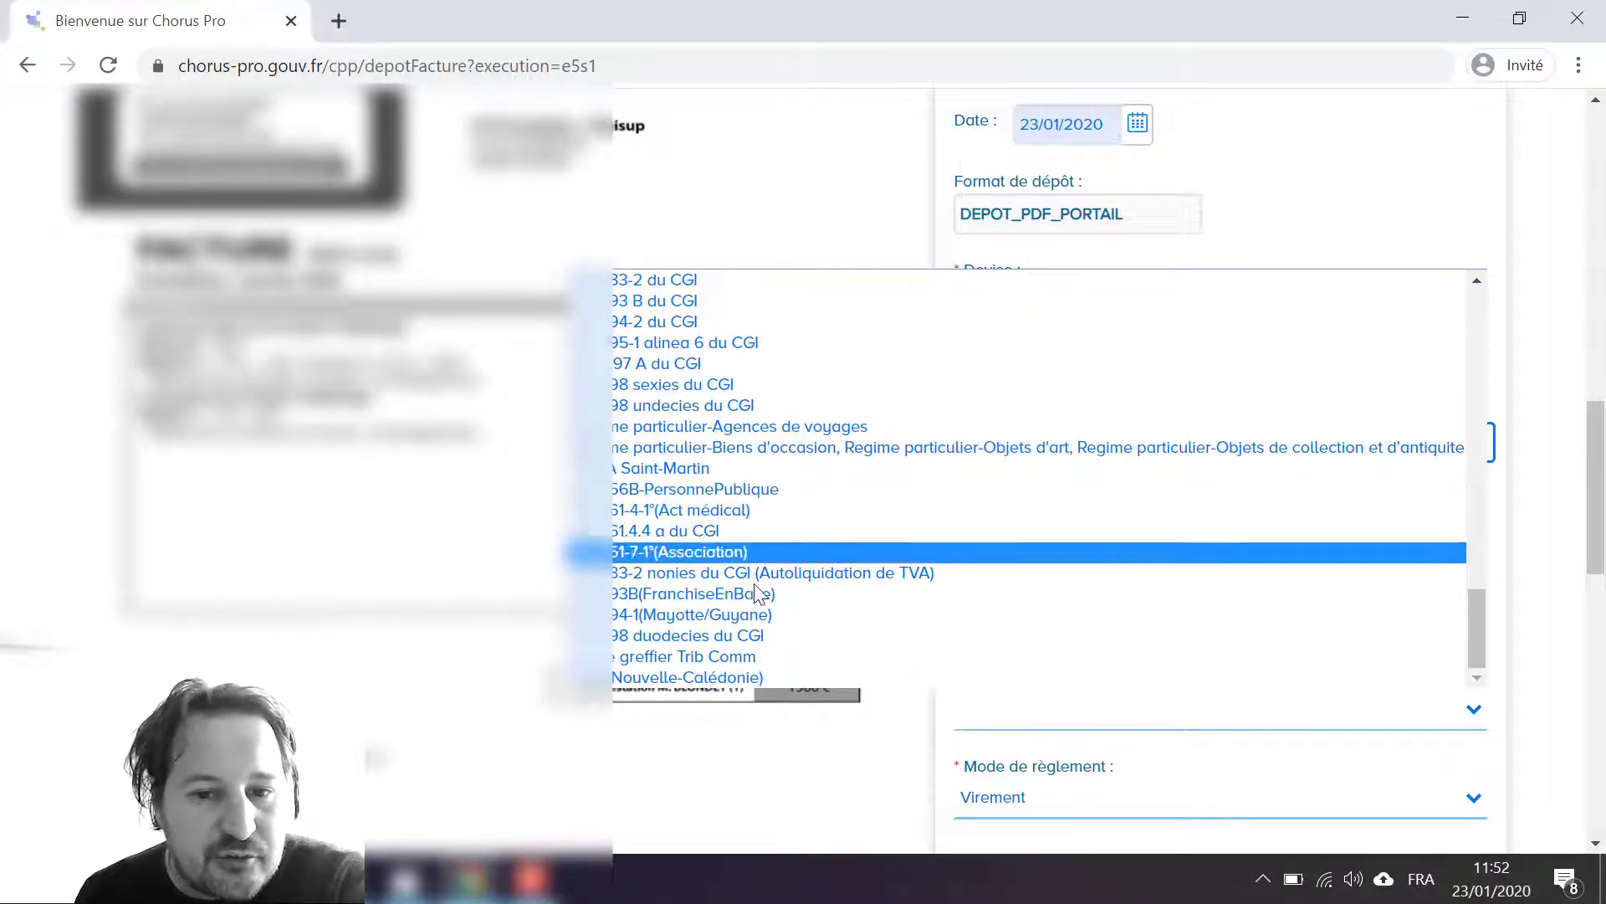
click(736, 592)
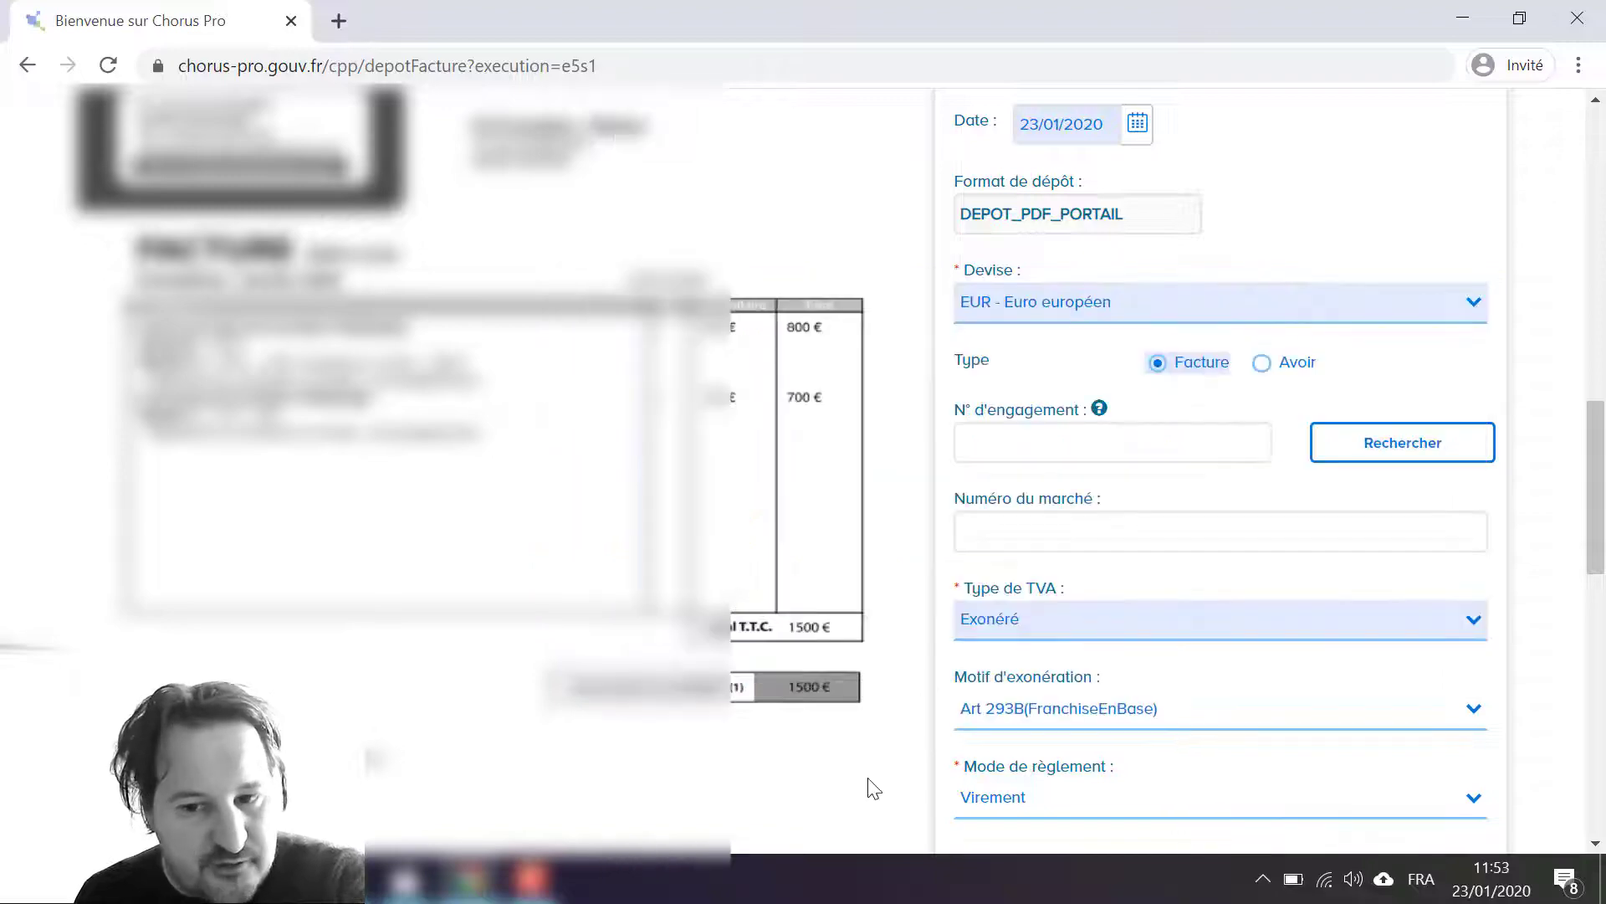
Step: Set the invoice's total amount excluding tax to 1500 and its VAT amount to 0
scroll(868, 779, down, 4)
scroll(868, 779, up, 4)
drag(1597, 481, 1596, 620)
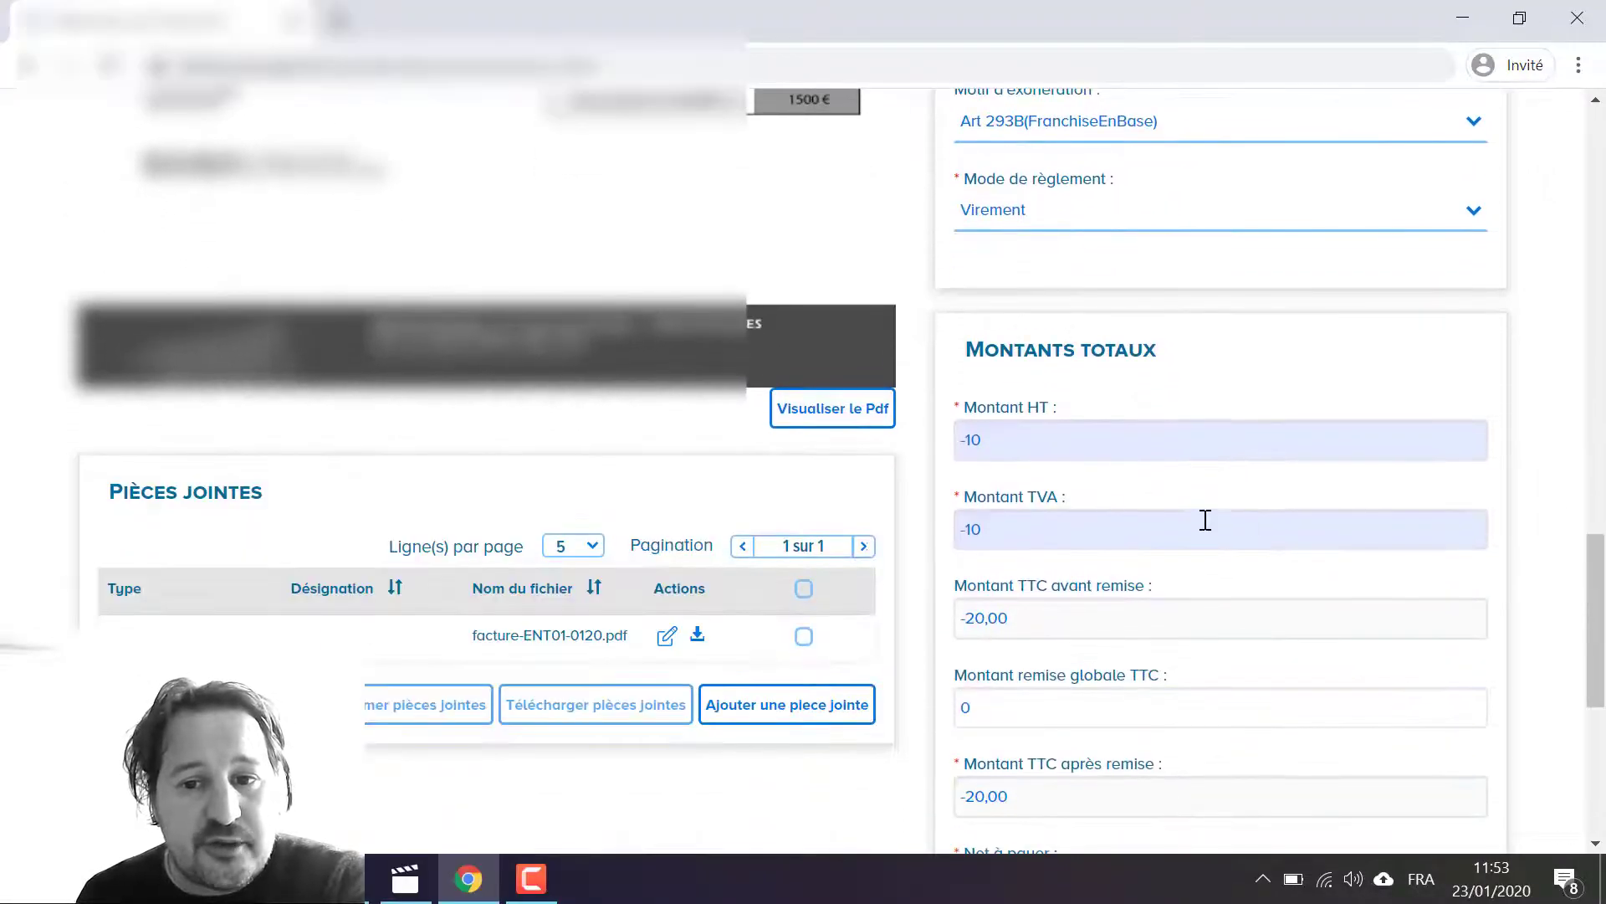
click(1003, 442)
text(1500)
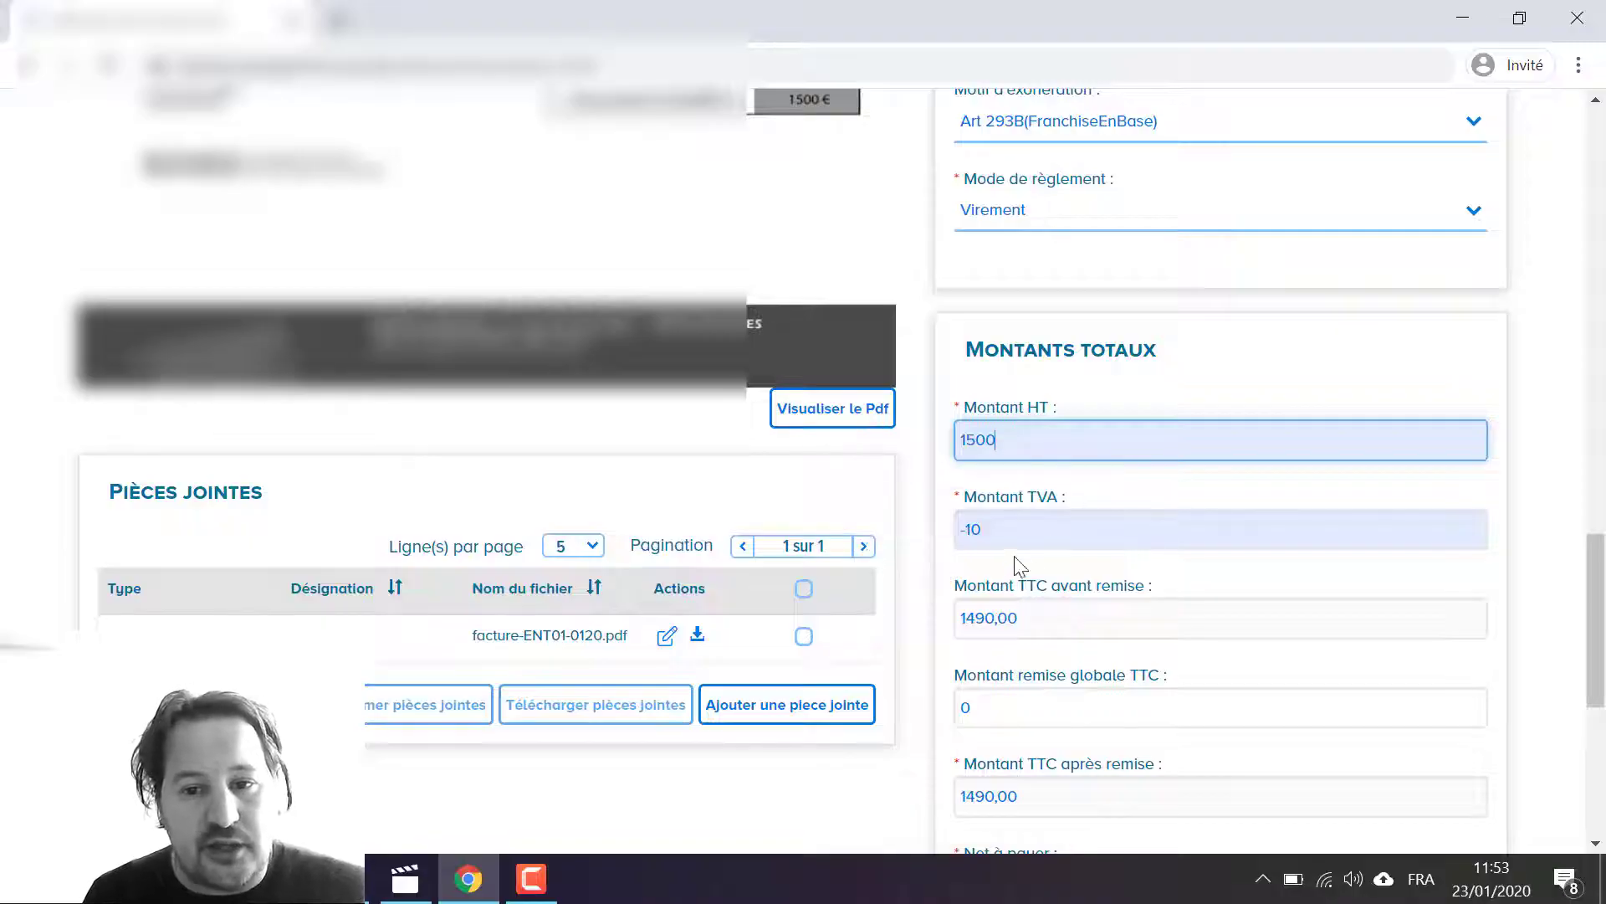
click(995, 532)
text(0)
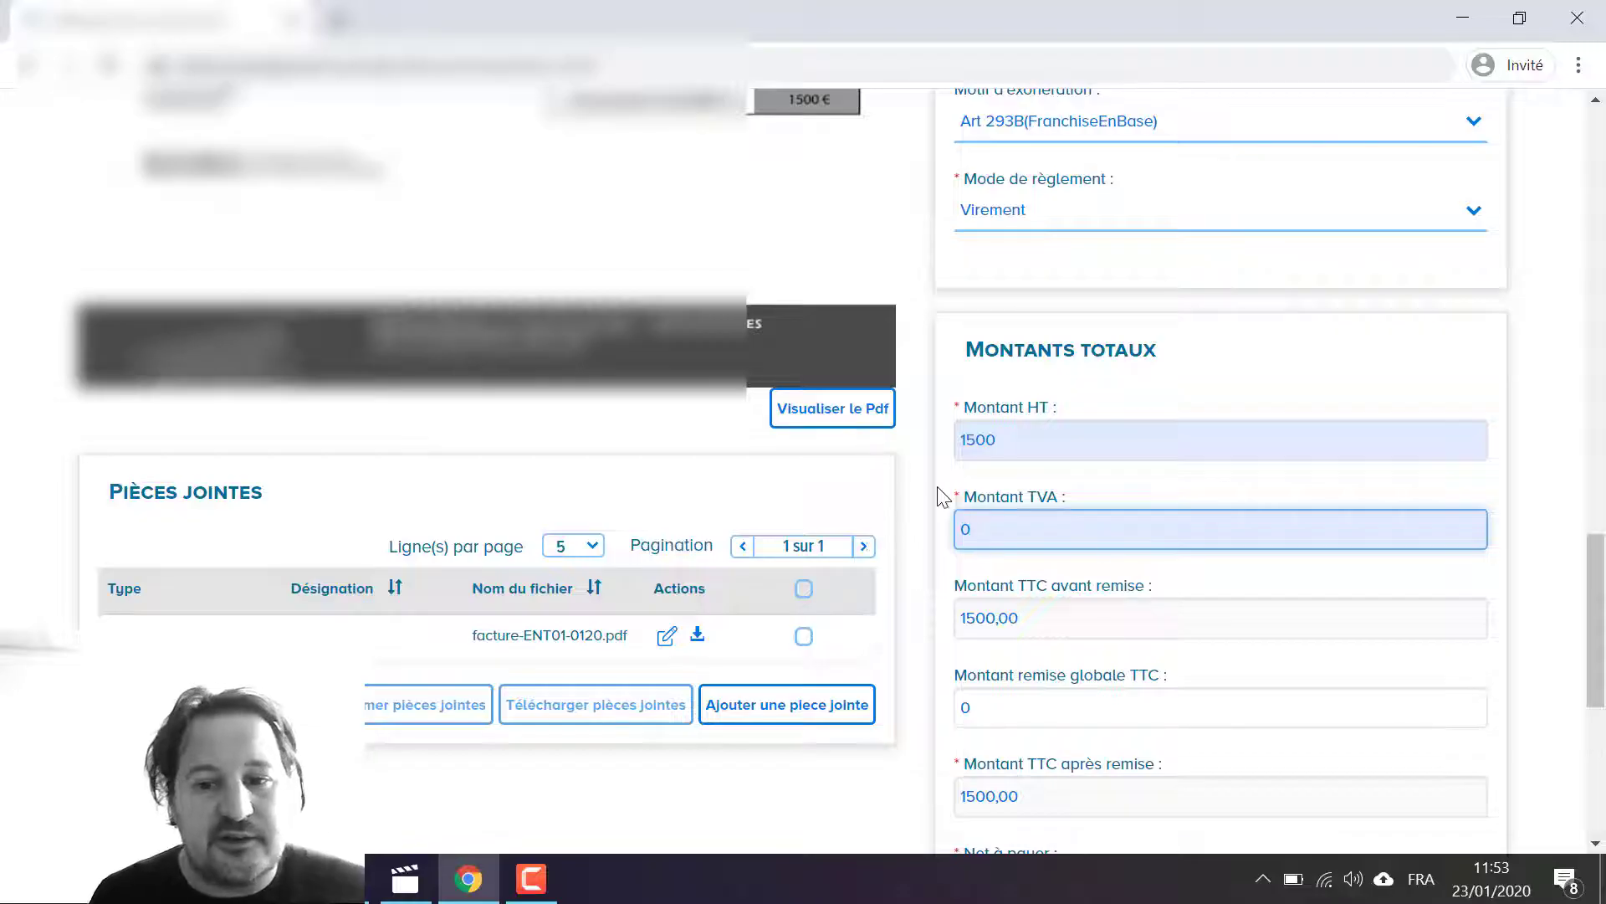
click(1555, 512)
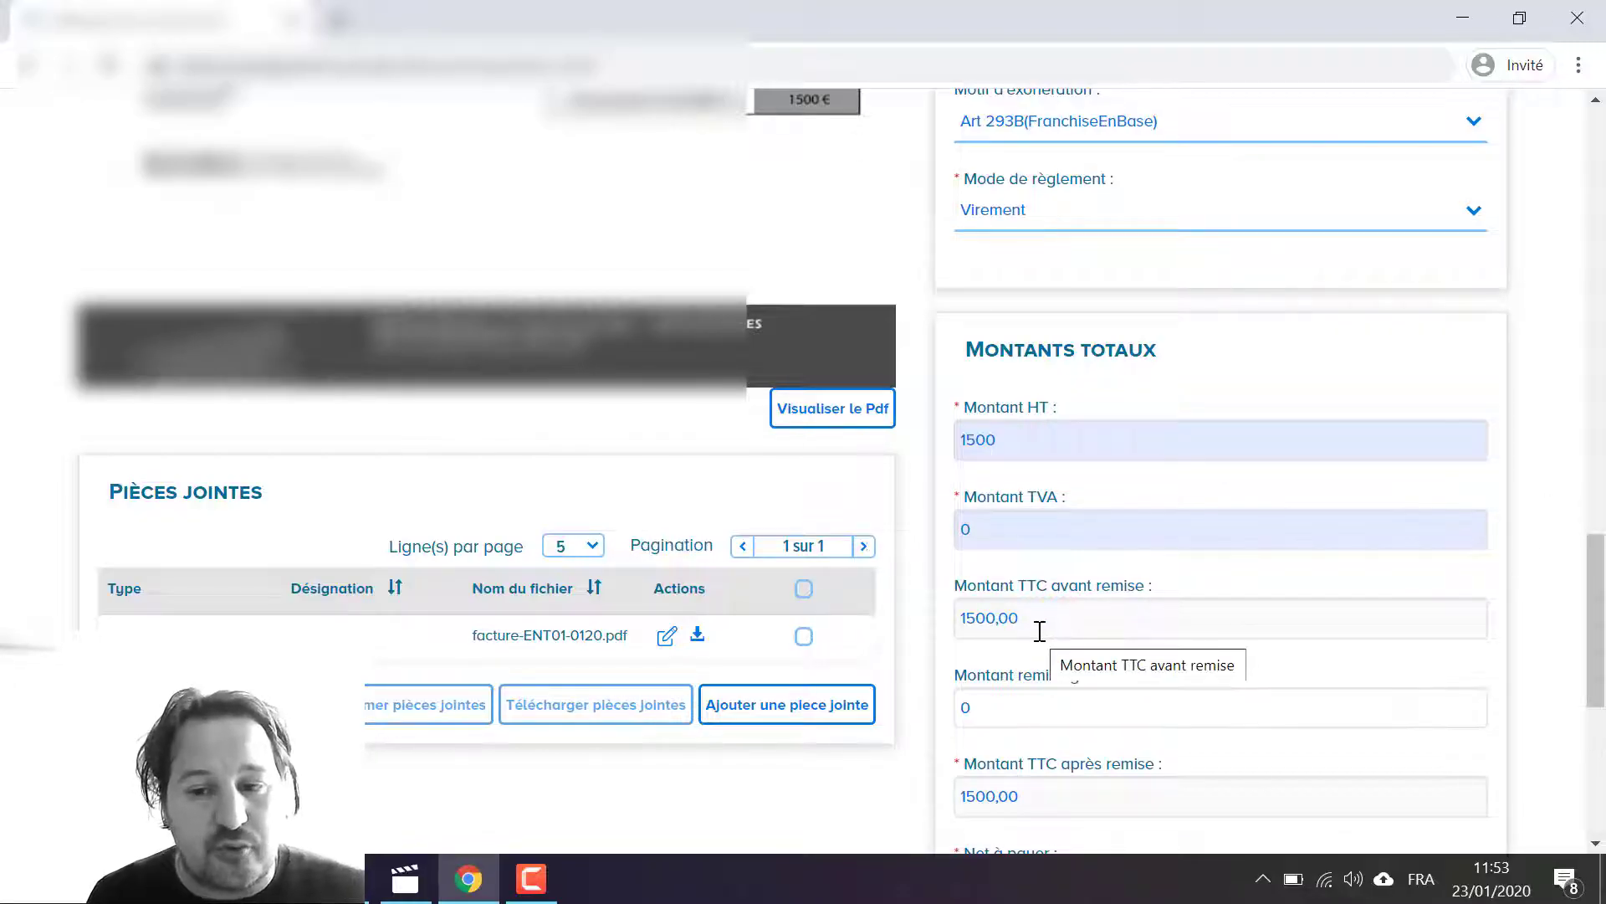
Step: Validate the completed invoice and confirm sending it to the recipient
scroll(1039, 632, down, 3)
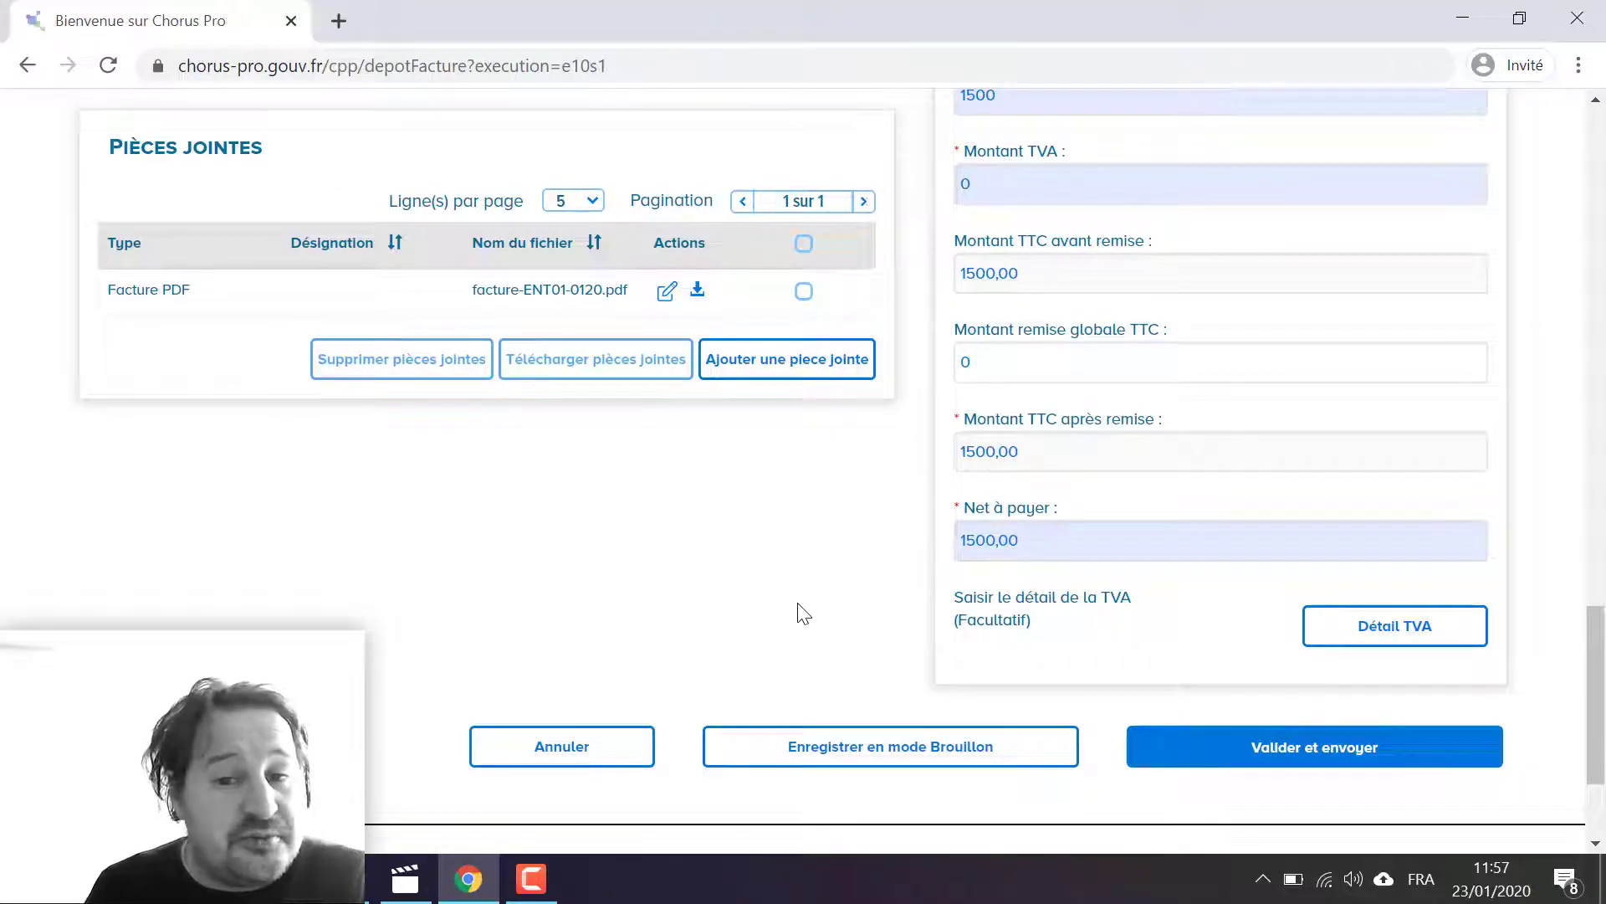
click(836, 360)
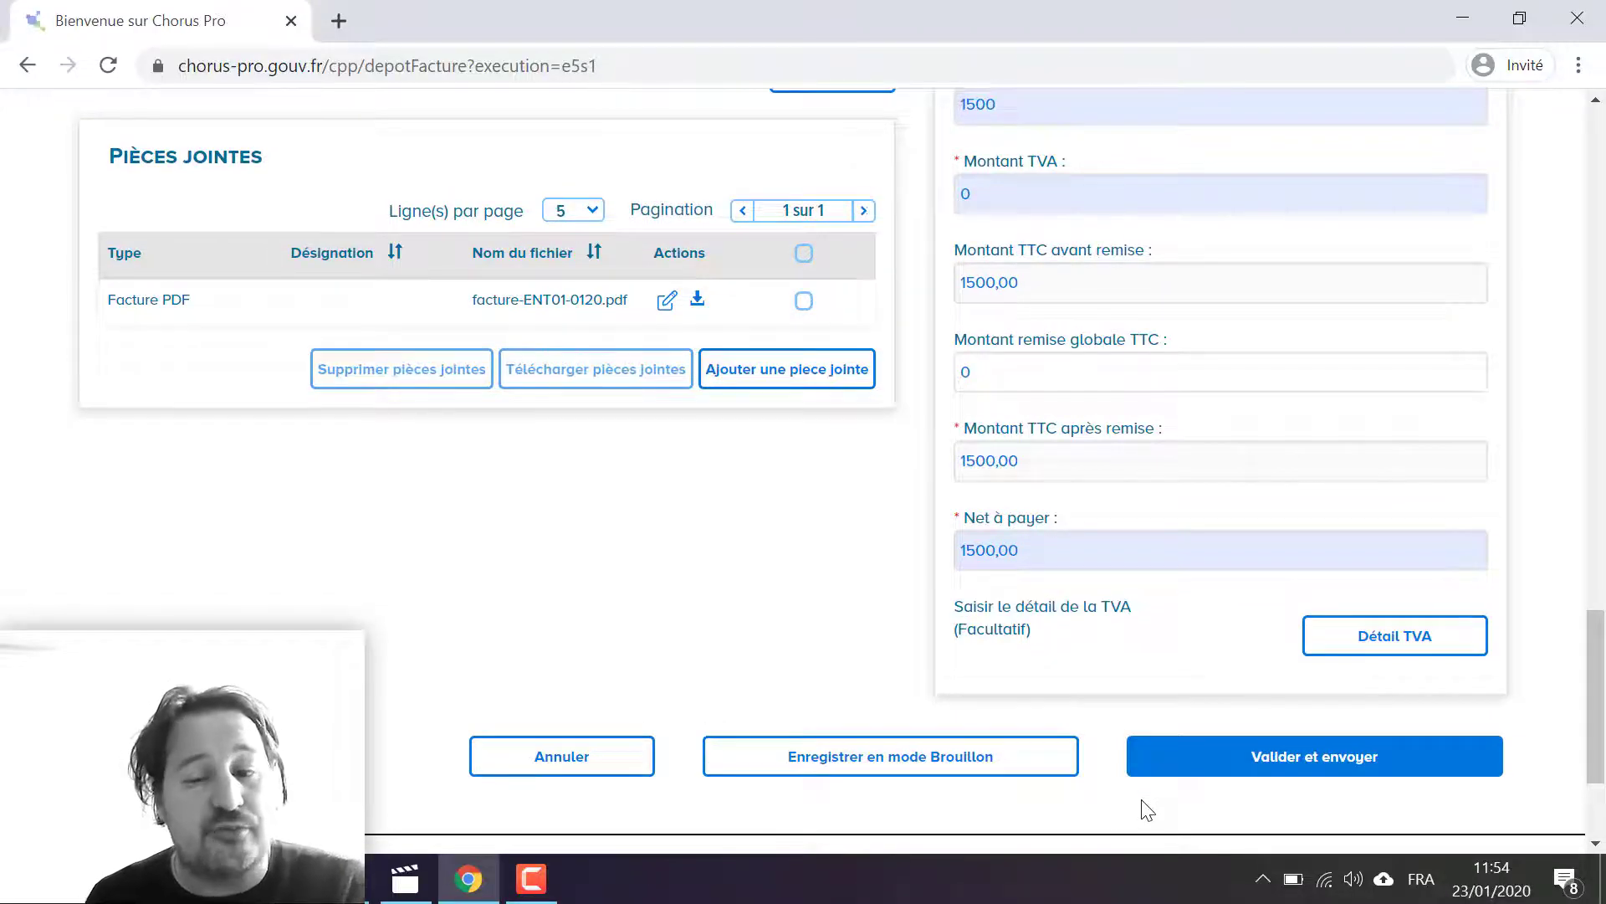
click(1285, 767)
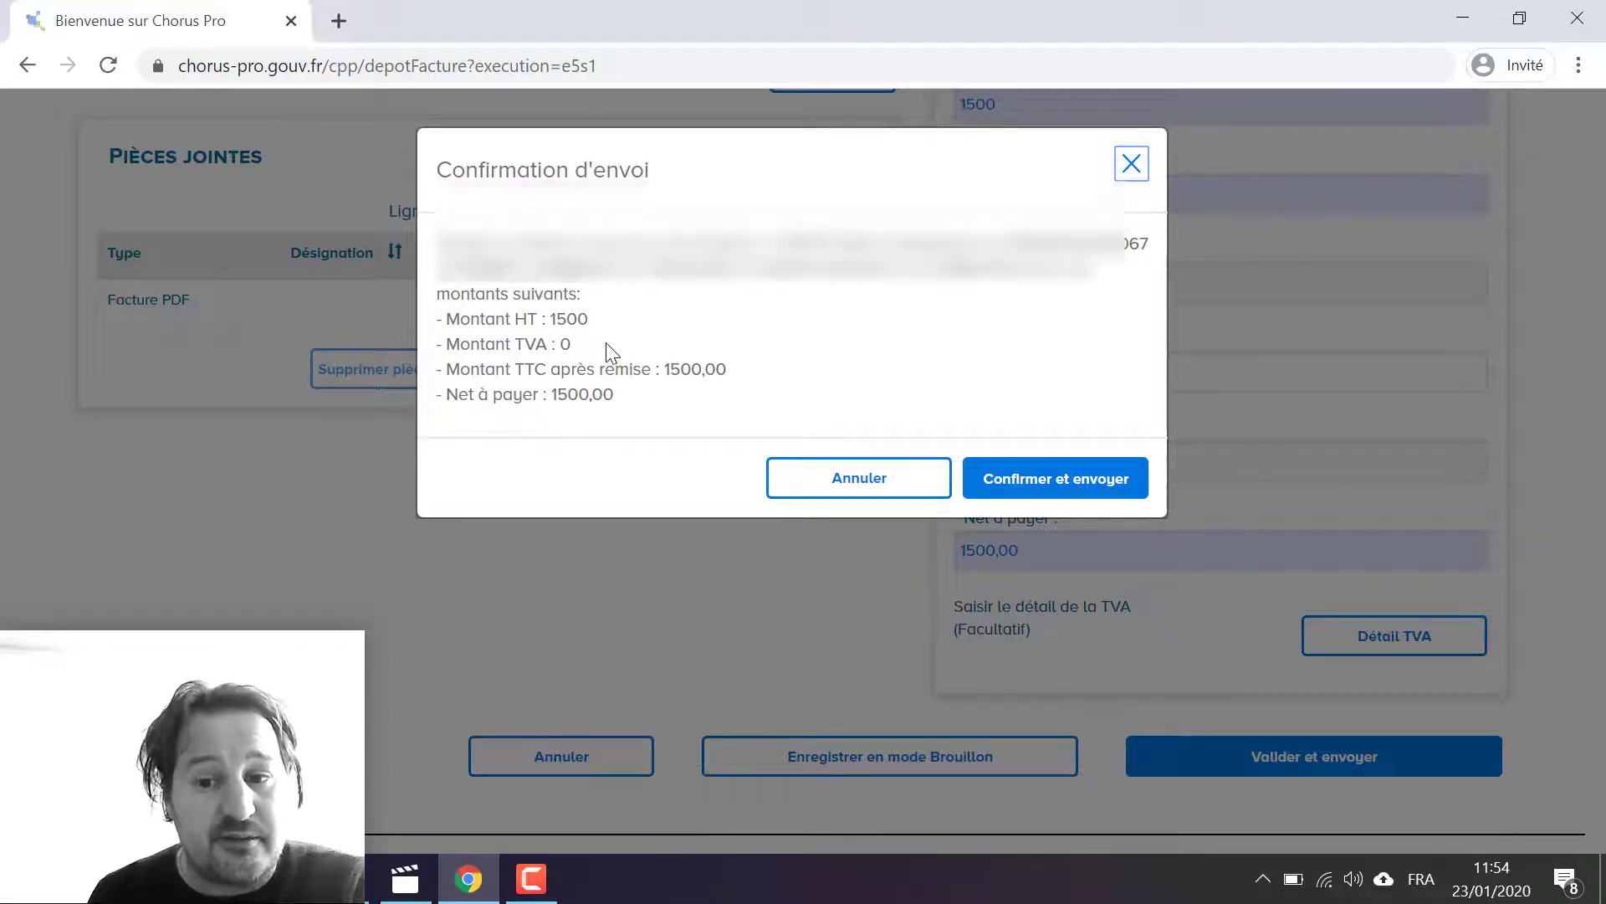
click(1028, 486)
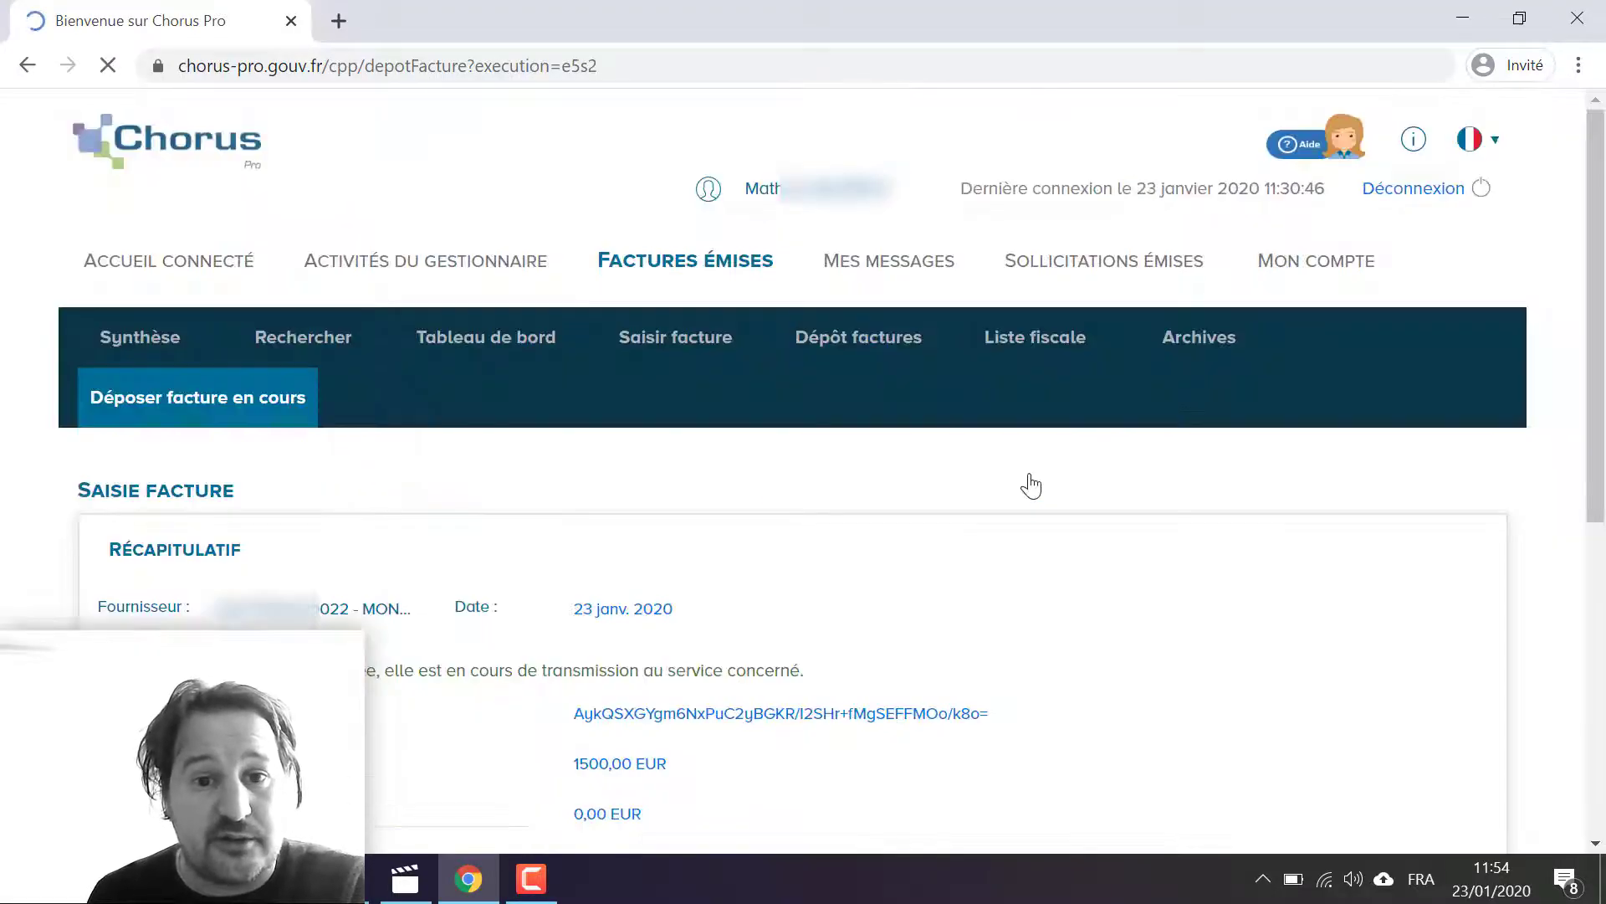